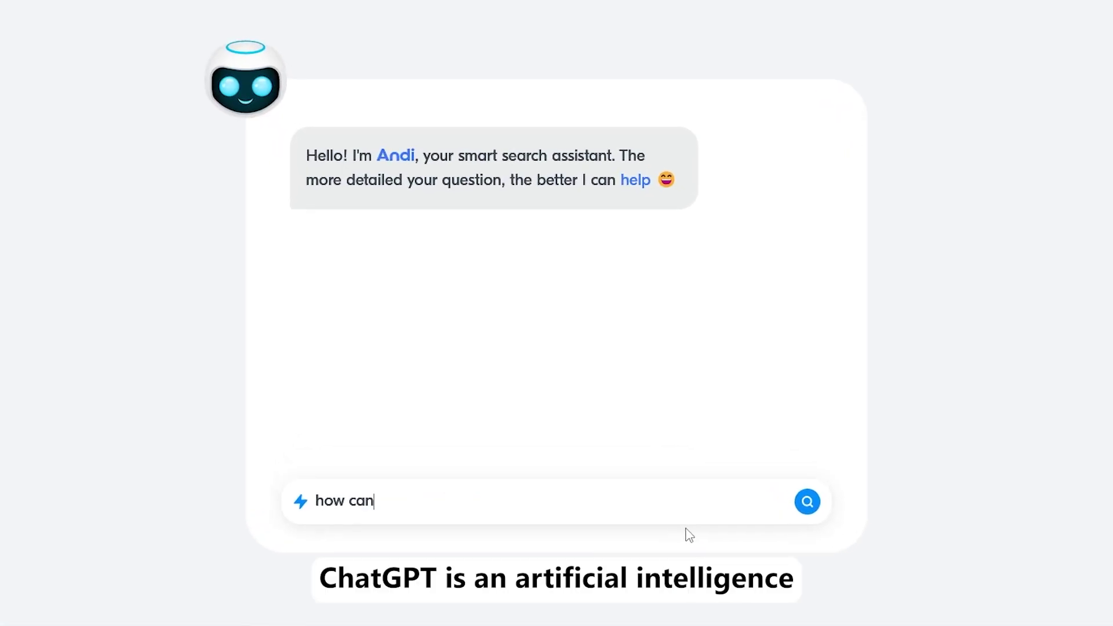
# - Ask Andi 'How can I say hello in Spanish?' and send the question
pyautogui.write('hello in')
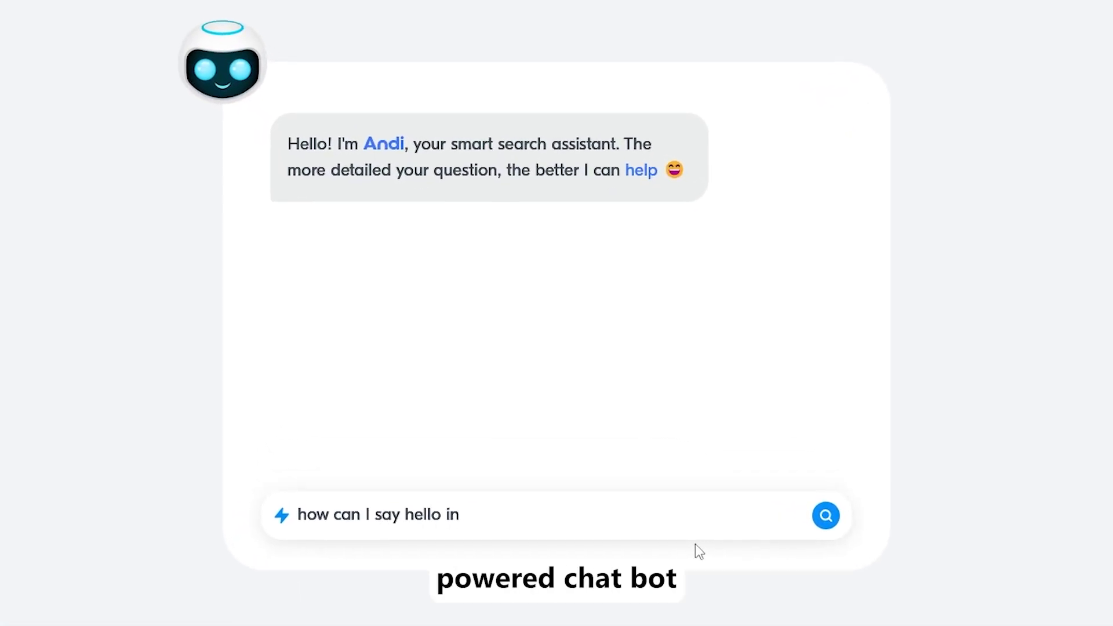
pyautogui.write(' Spanish?')
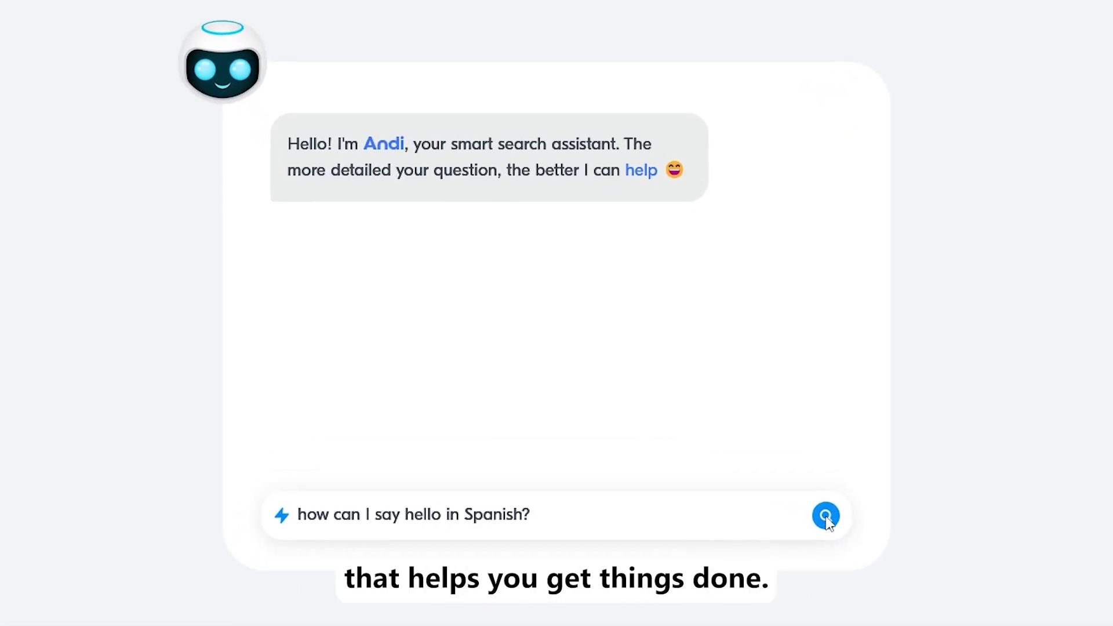
pyautogui.click(826, 515)
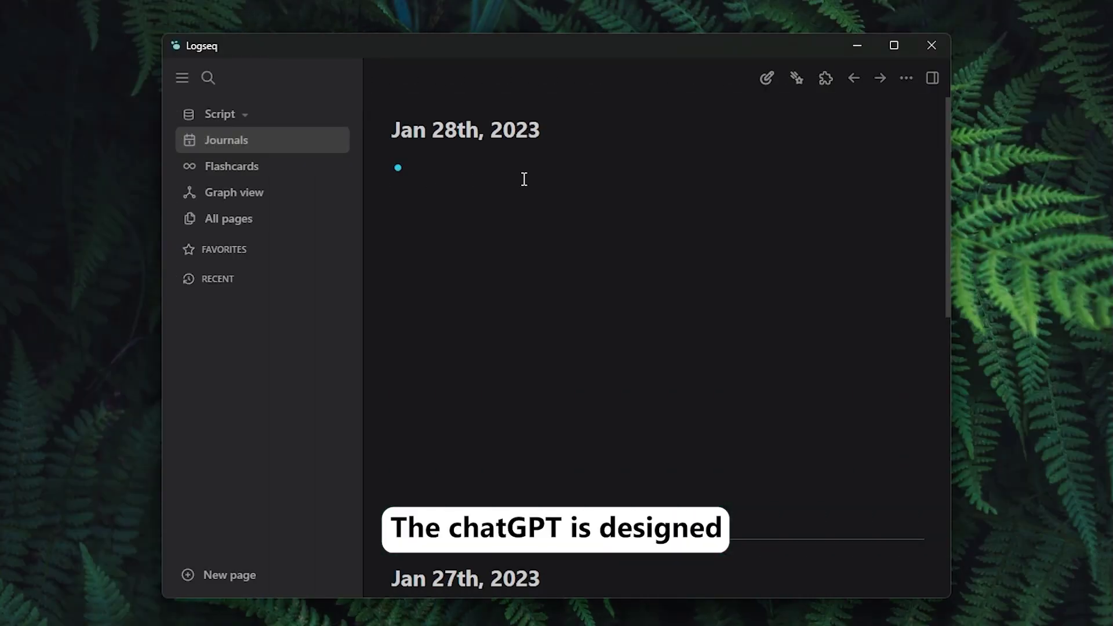
# - Write 'Hello how are you?' and insert its GPT 'Translate to Spanish' result as a child block
pyautogui.write('ow are you?')
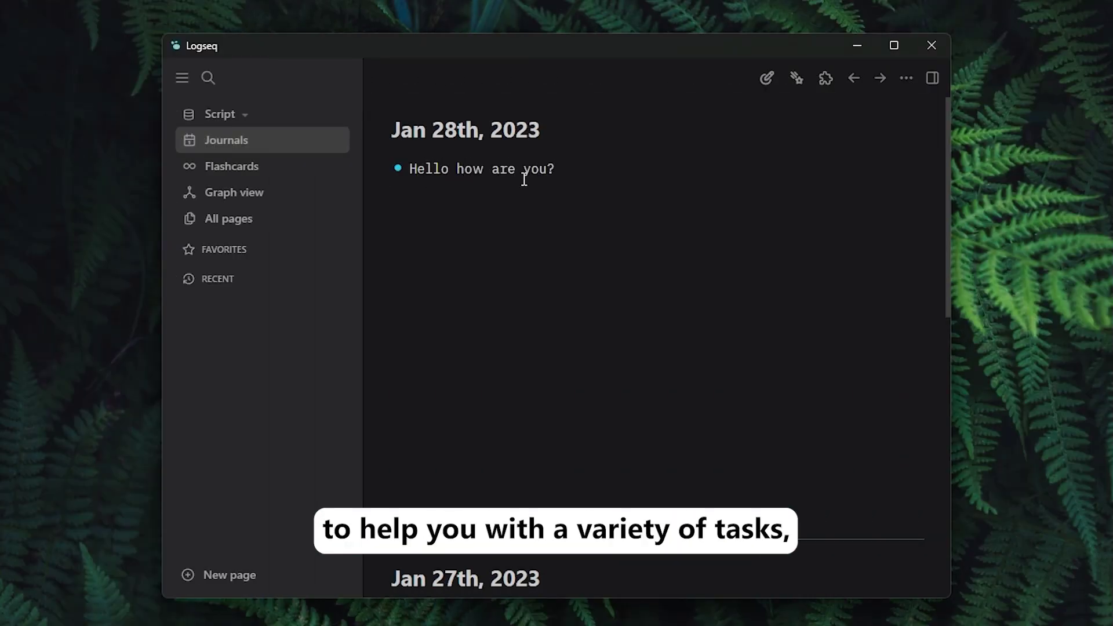
pyautogui.write('/gpt')
pyautogui.press('Return')
pyautogui.write('tra')
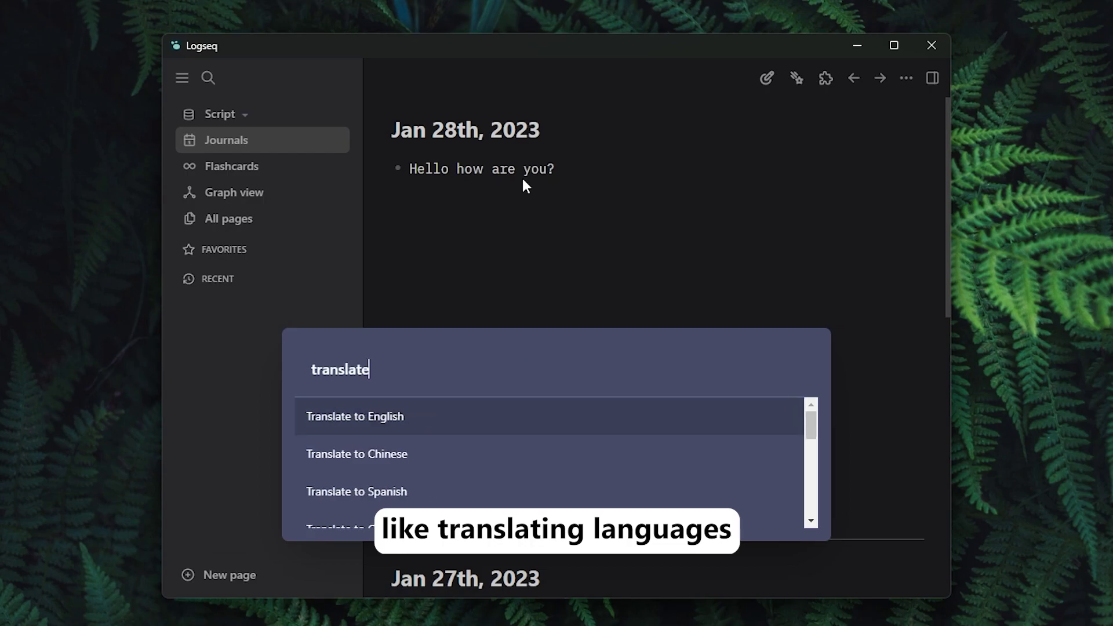
pyautogui.write('nslate')
pyautogui.click(440, 487)
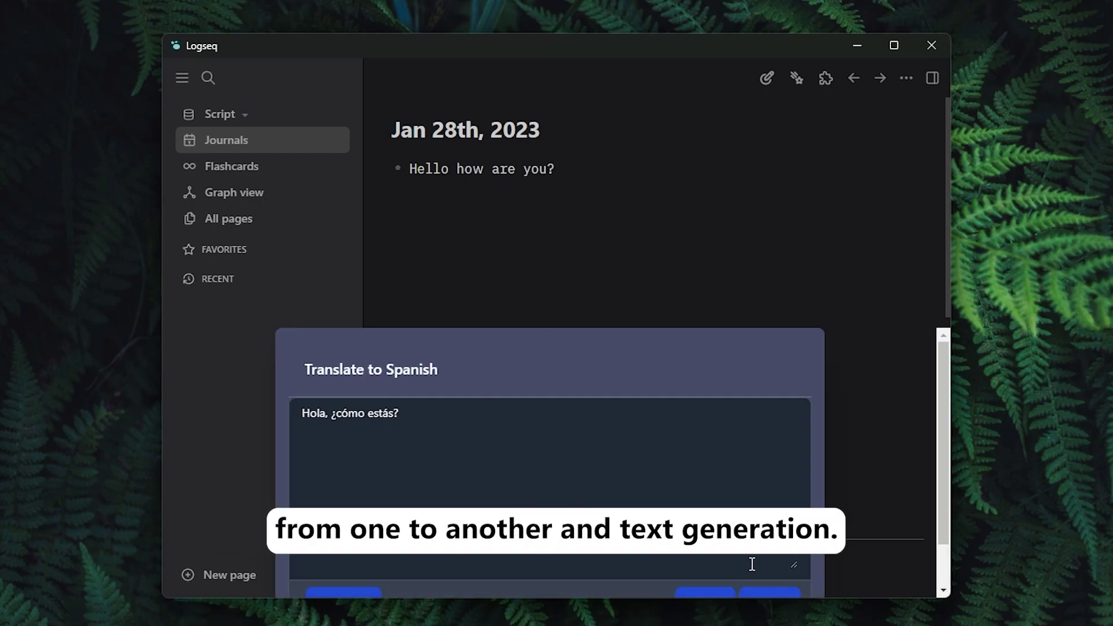
pyautogui.press('Return')
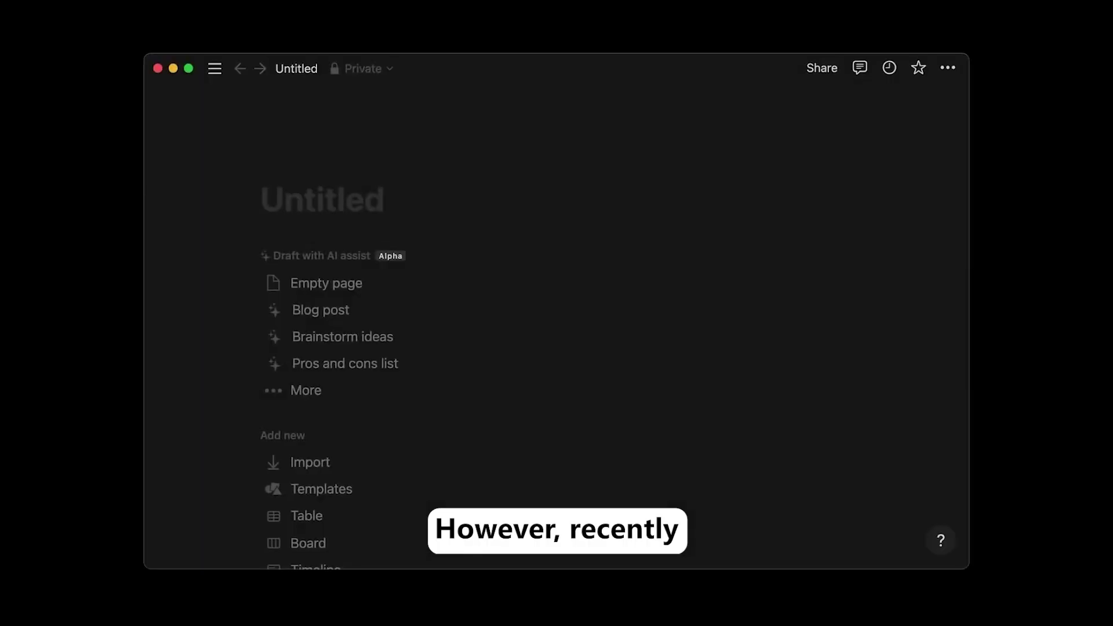
# - Title the page 'Introducing Notion AI' and begin an AI-assisted Blog post prompt
pyautogui.write('Introducing Notion AI')
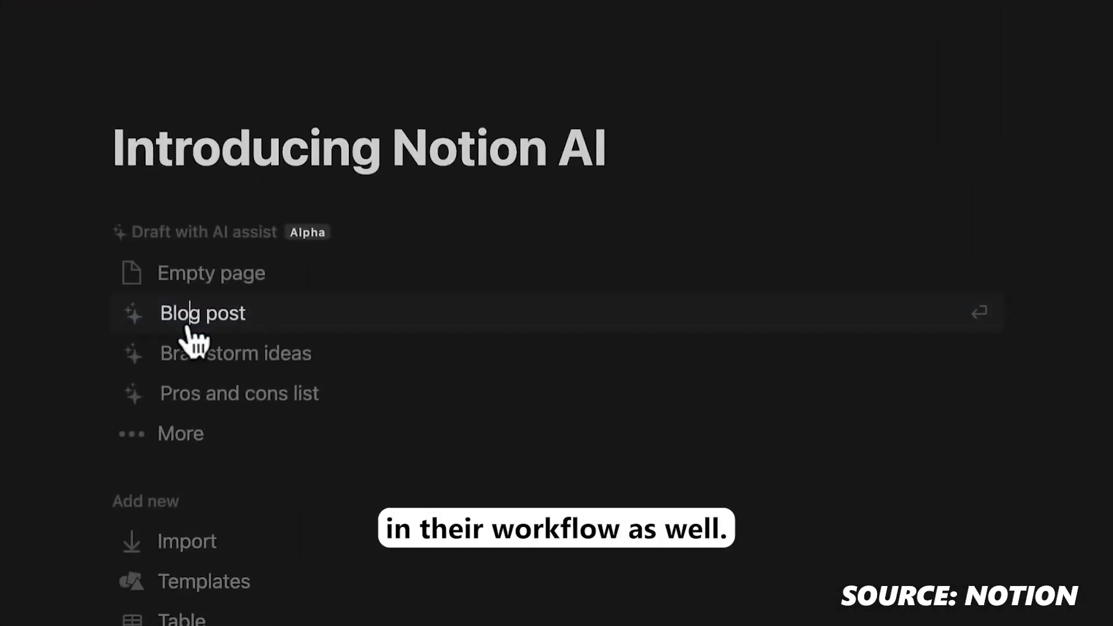
pyautogui.click(310, 315)
pyautogui.write('Wr')
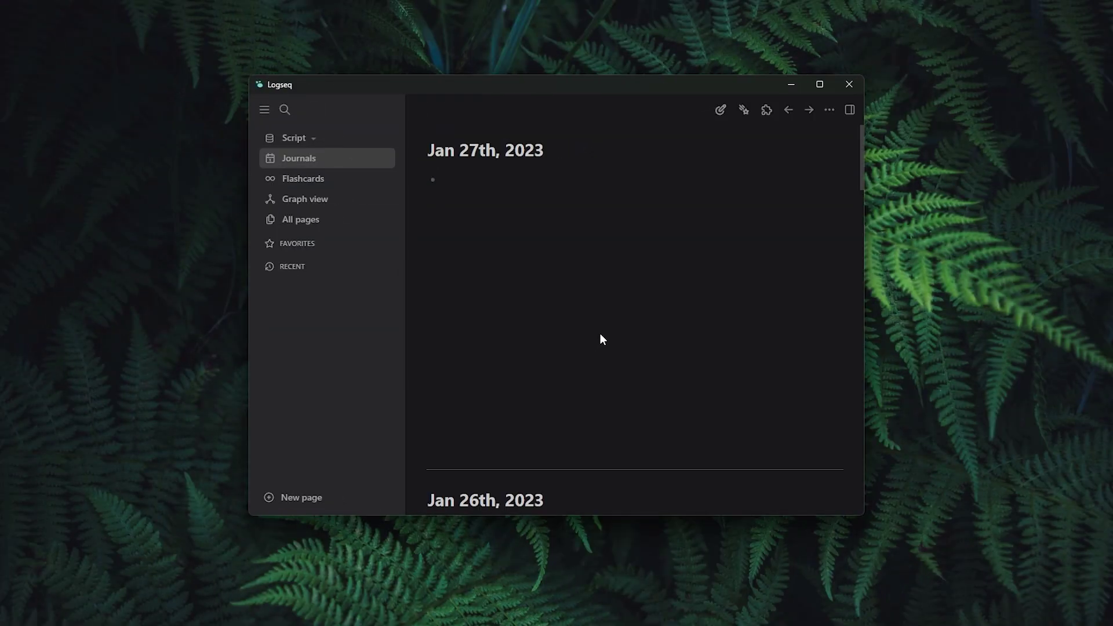
pyautogui.click(830, 112)
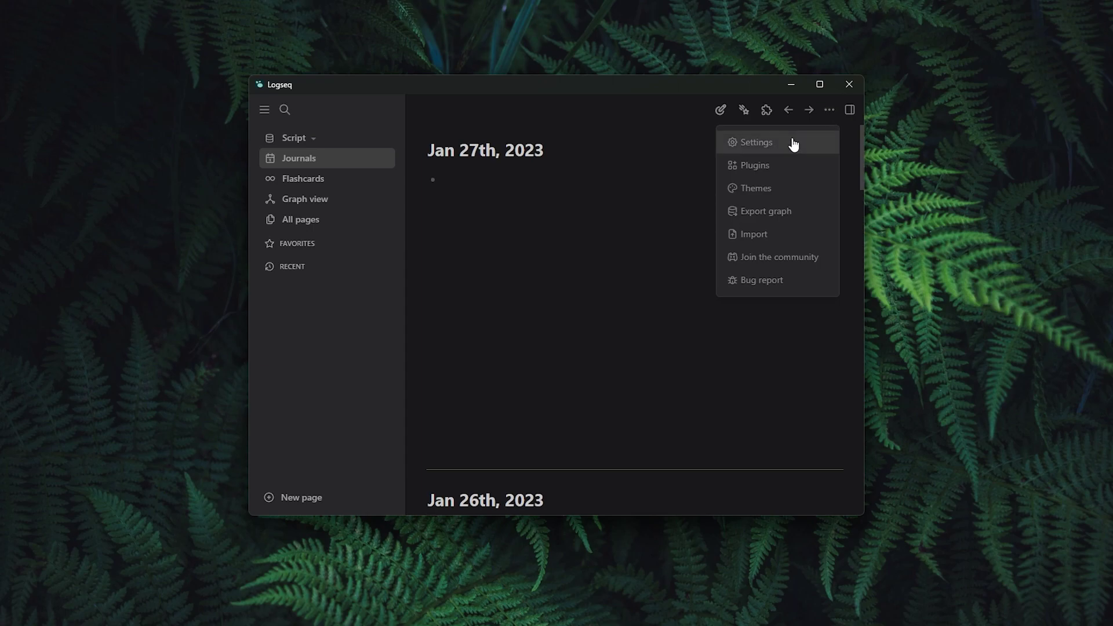
pyautogui.click(746, 167)
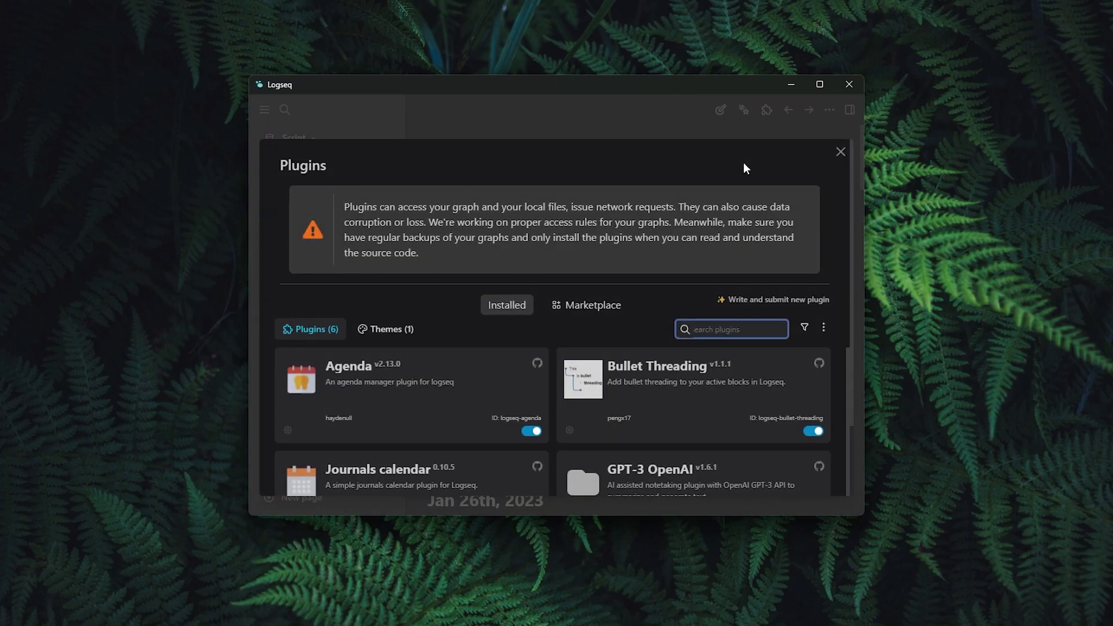
pyautogui.click(589, 306)
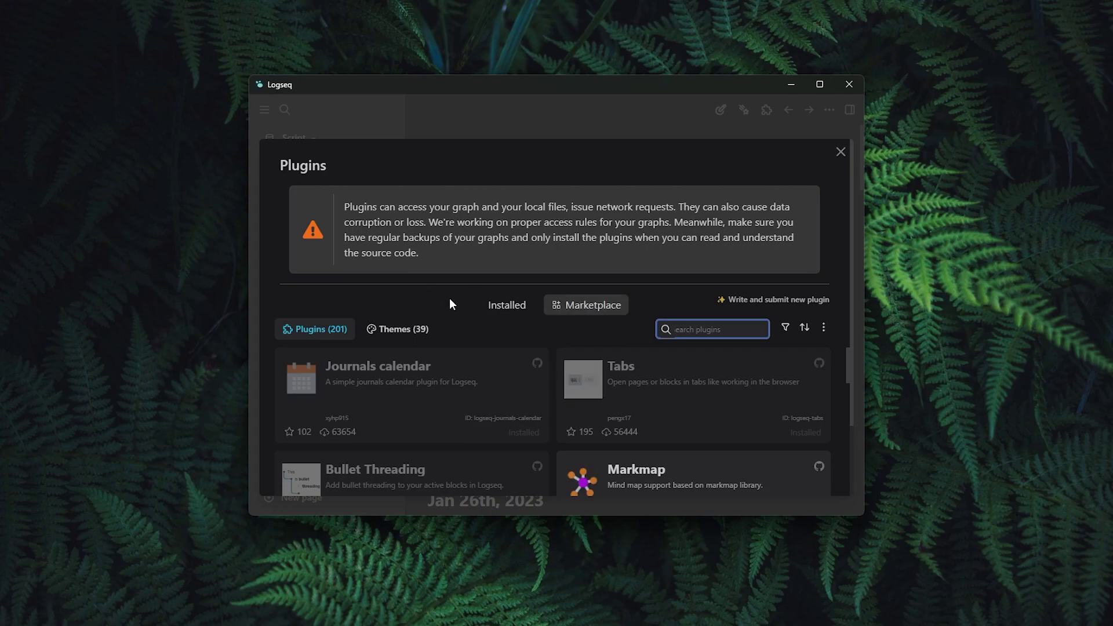
pyautogui.scroll(-5, 450, 298)
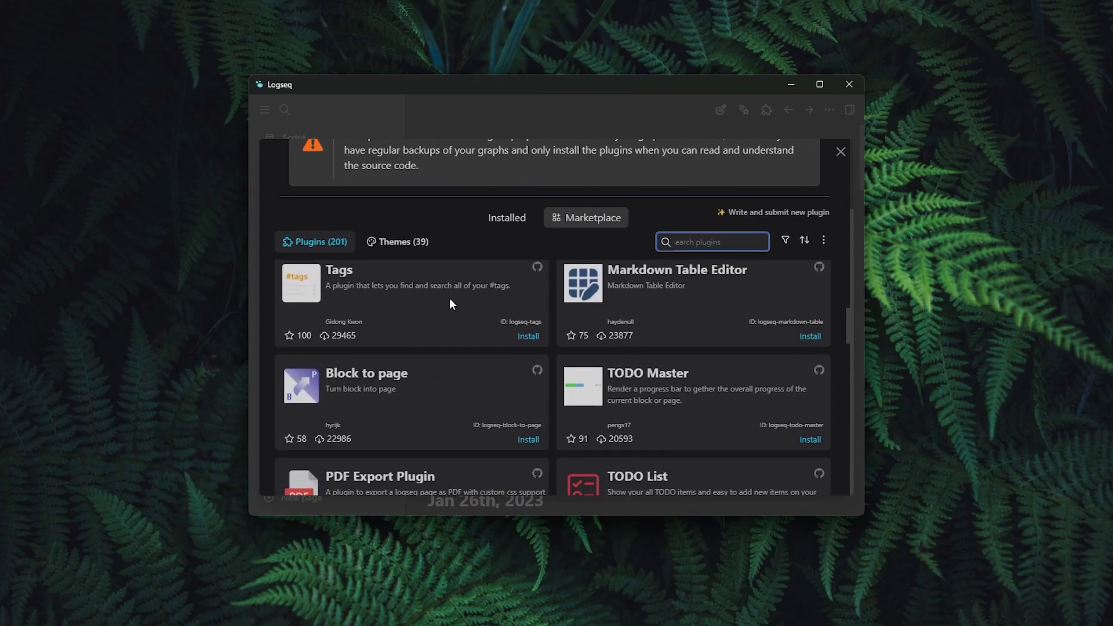
pyautogui.scroll(-4, 451, 298)
pyautogui.scroll(6, 450, 299)
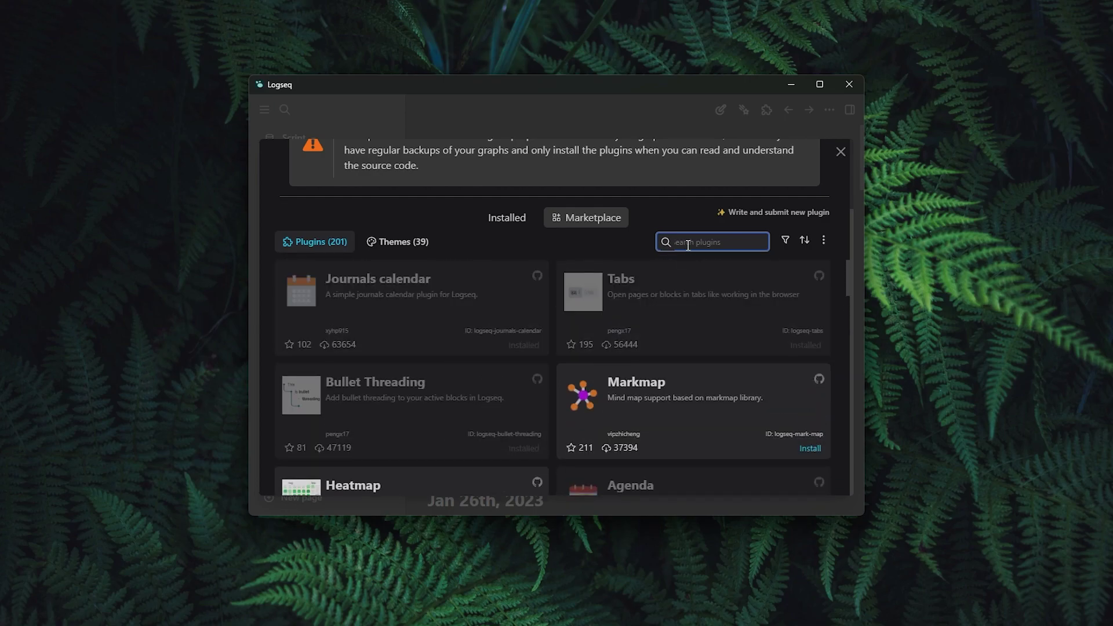
pyautogui.write('GPT')
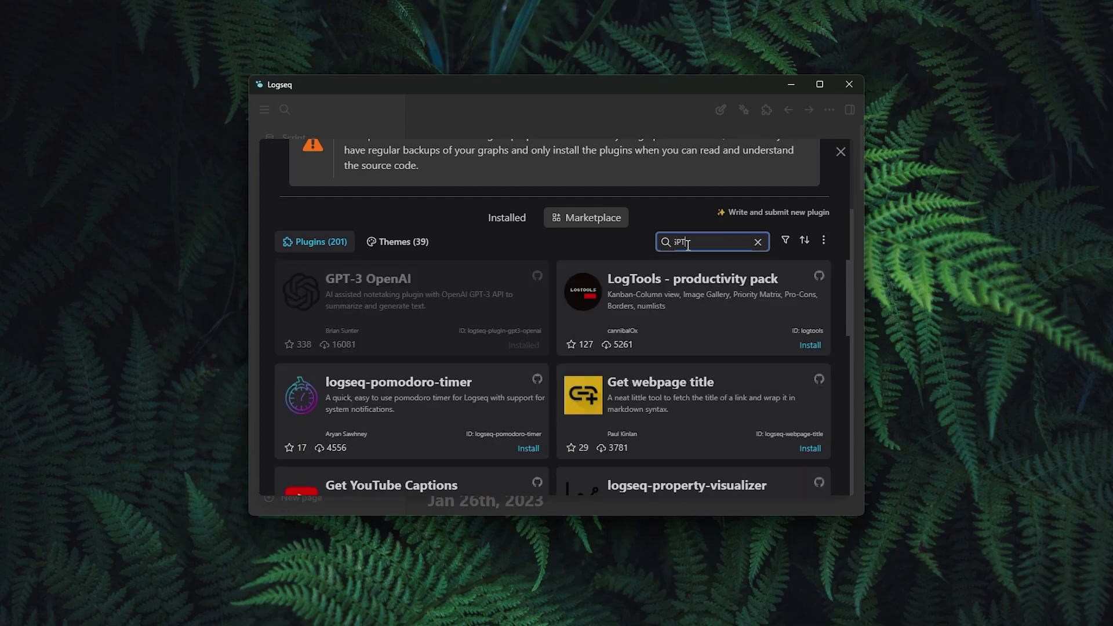
pyautogui.press('capslock')
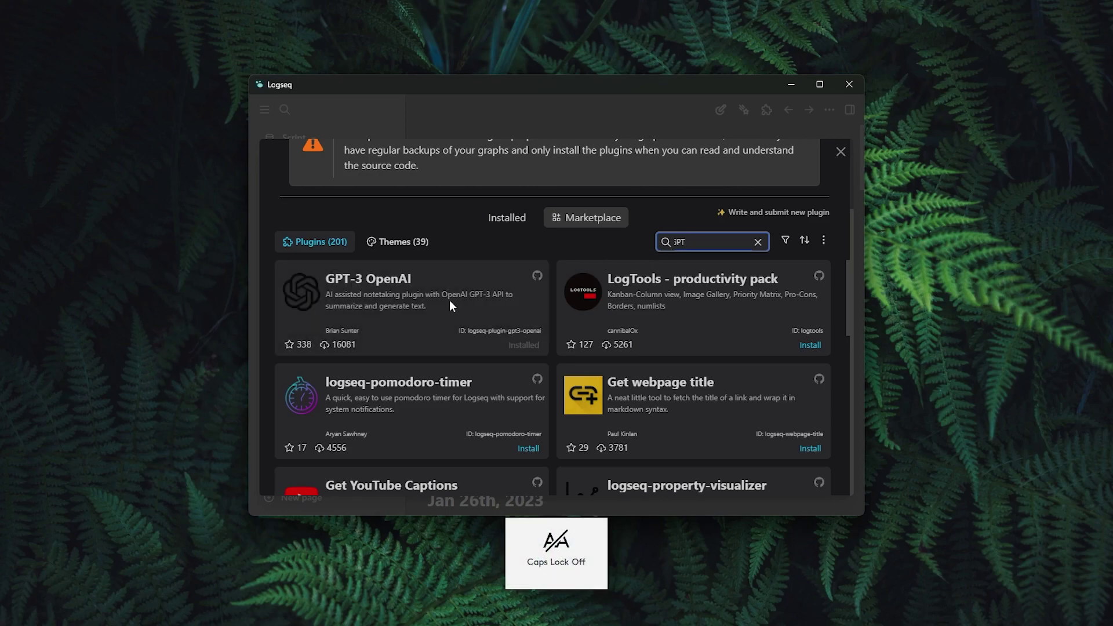
pyautogui.click(405, 288)
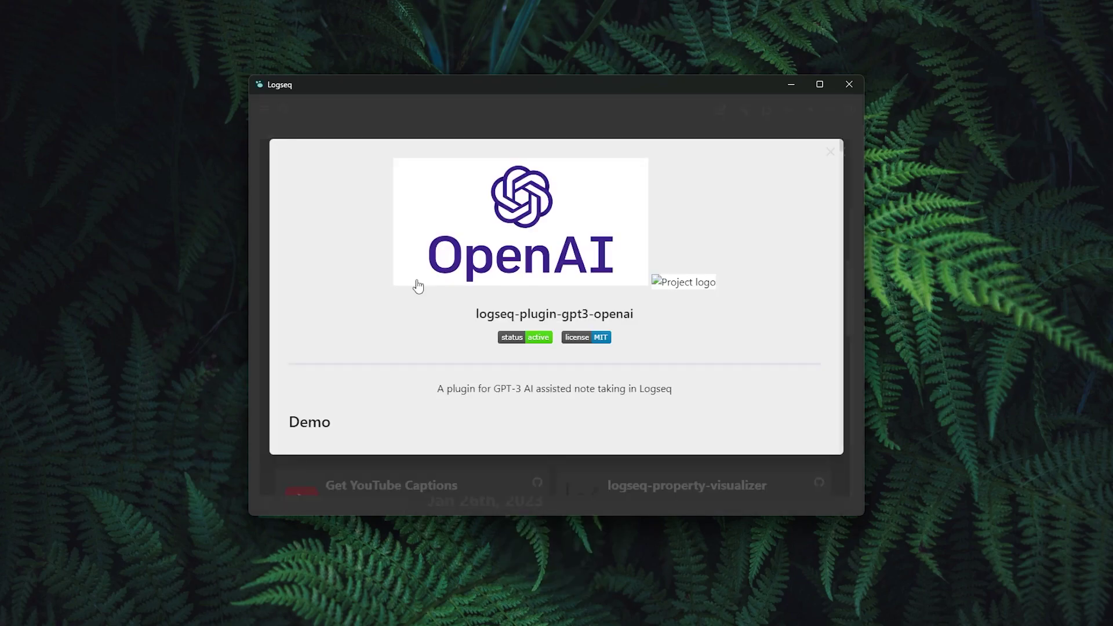
pyautogui.scroll(-6, 691, 401)
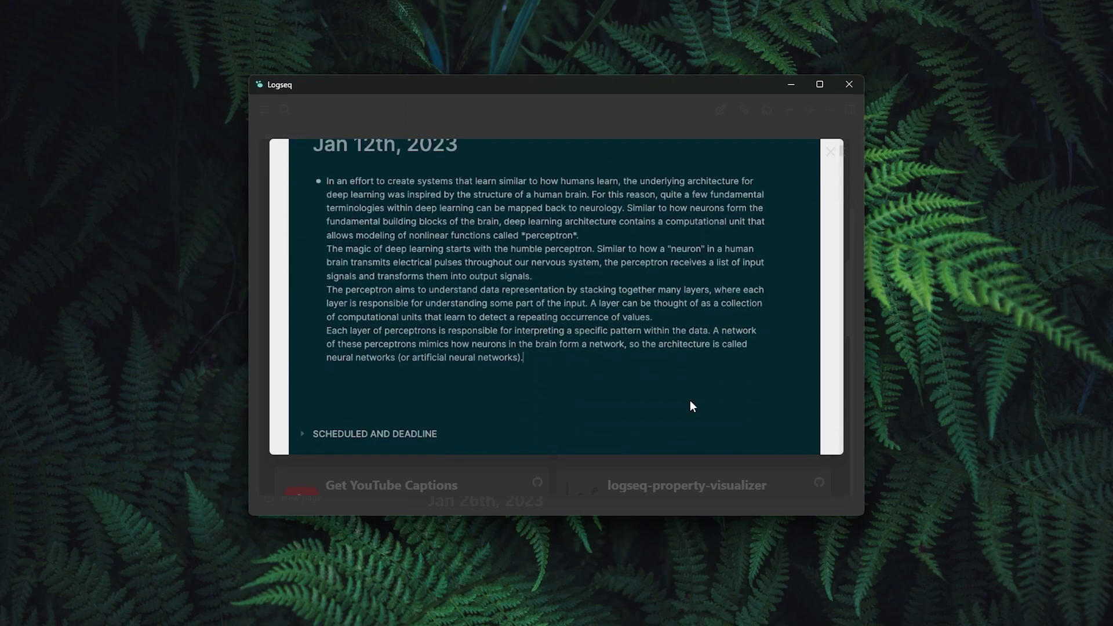
pyautogui.scroll(-5, 690, 400)
pyautogui.scroll(-2, 689, 405)
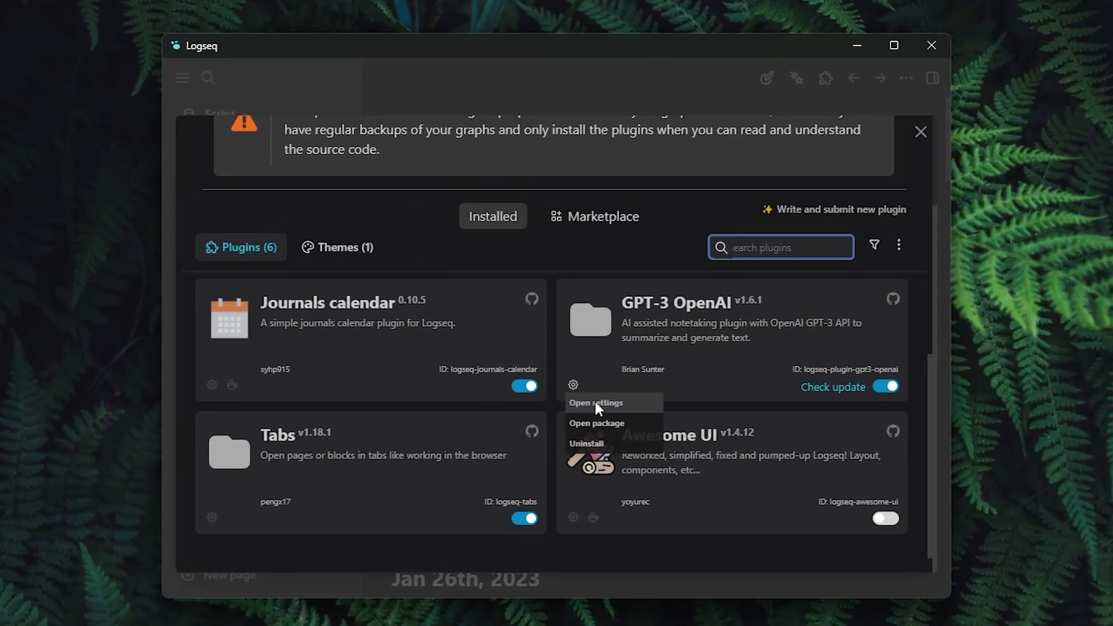
pyautogui.click(595, 401)
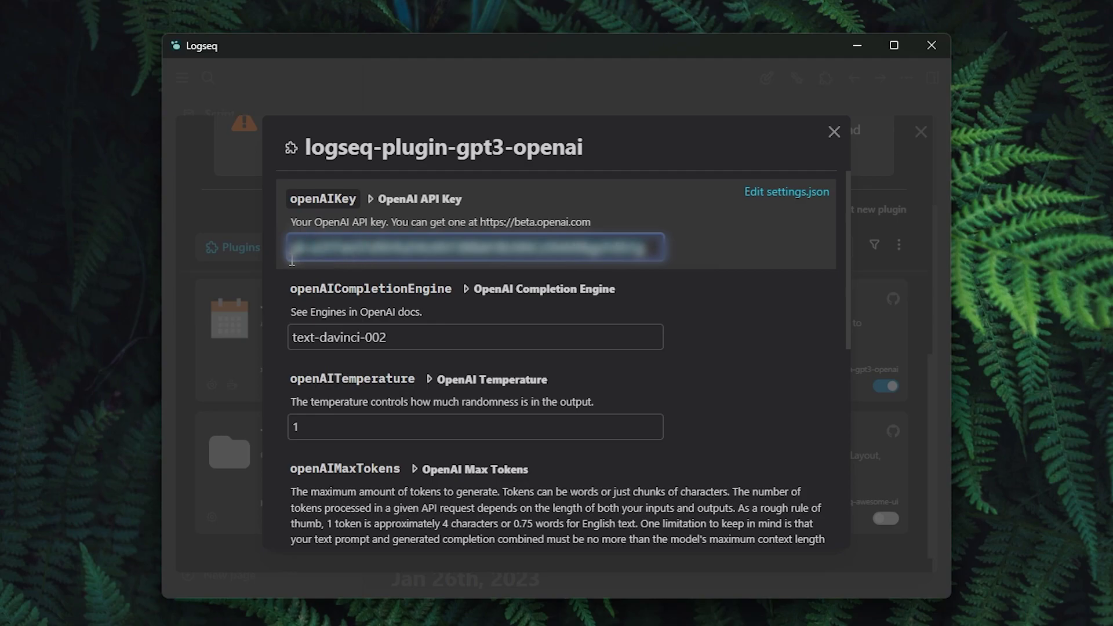
pyautogui.click(833, 134)
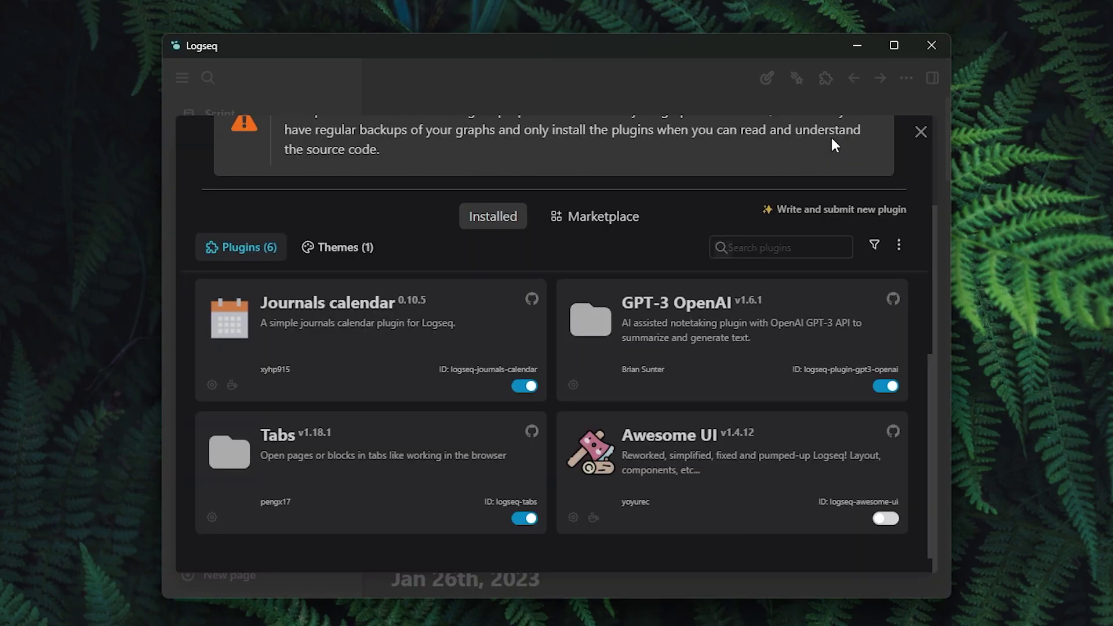
pyautogui.click(920, 131)
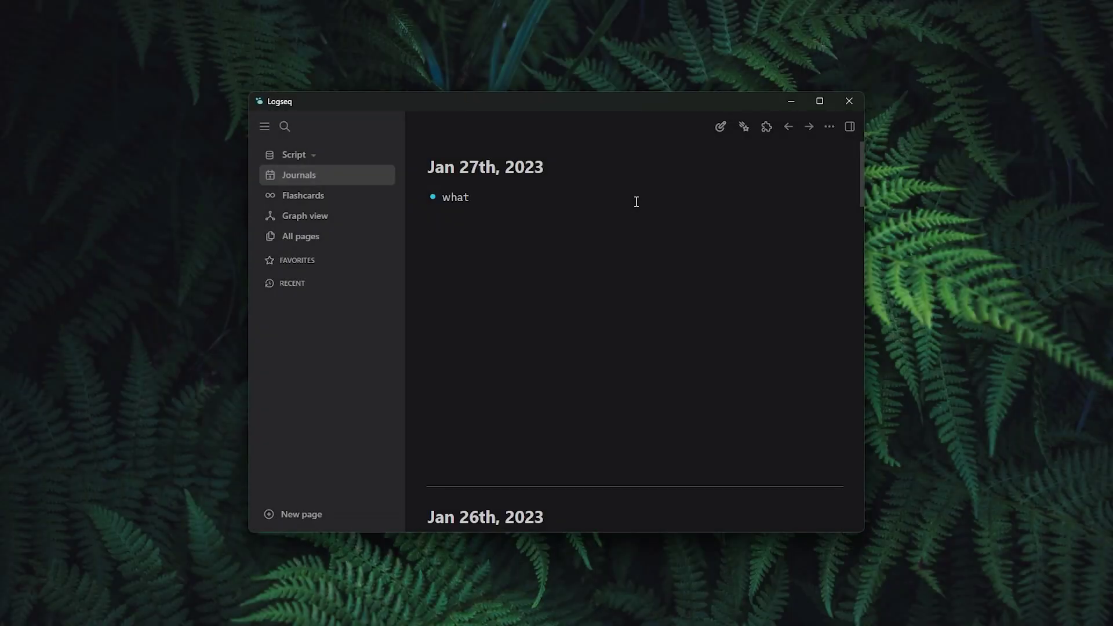
# - Write 'what is chatGPT?' in the journal block and run the /gpt command on it
pyautogui.write('t')
pyautogui.press('capslock')
pyautogui.write('GPT?')
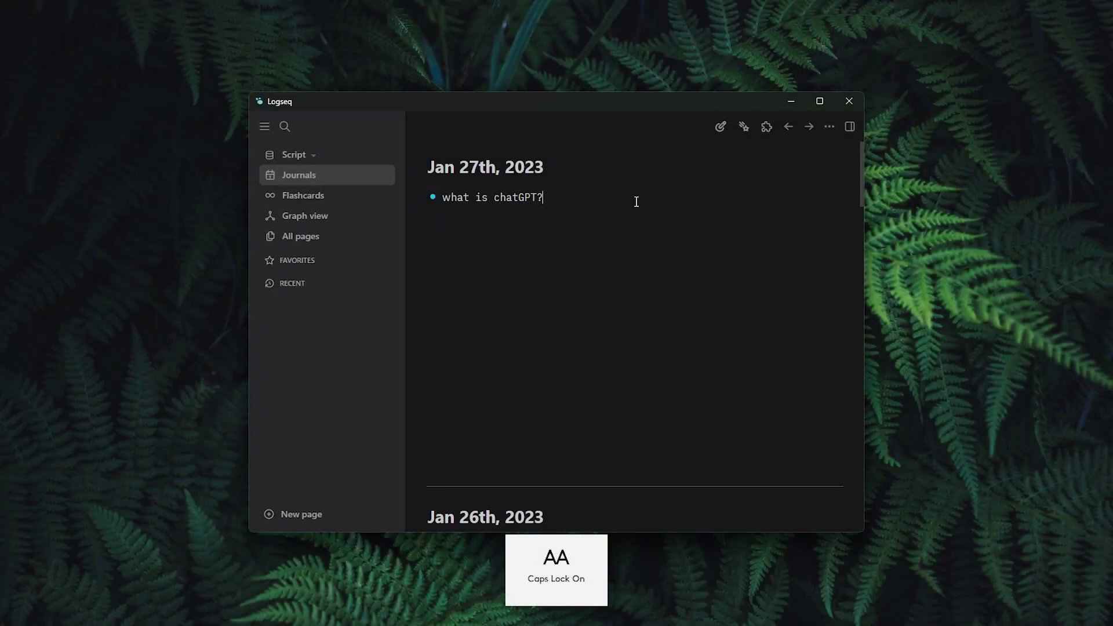
pyautogui.write('/')
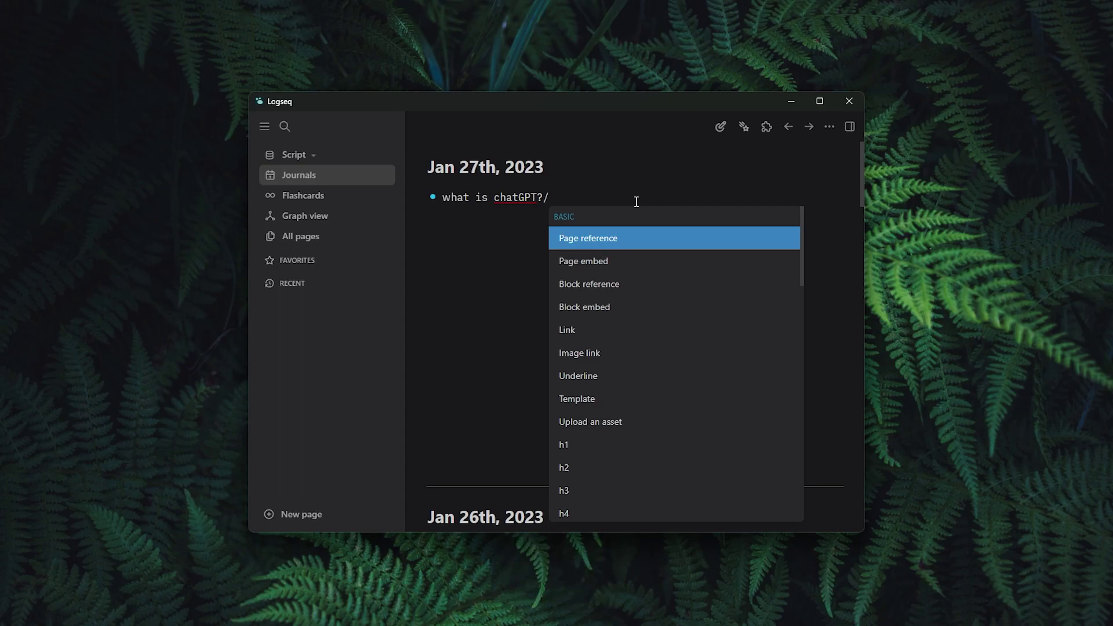
pyautogui.write('gpt')
pyautogui.press('Return')
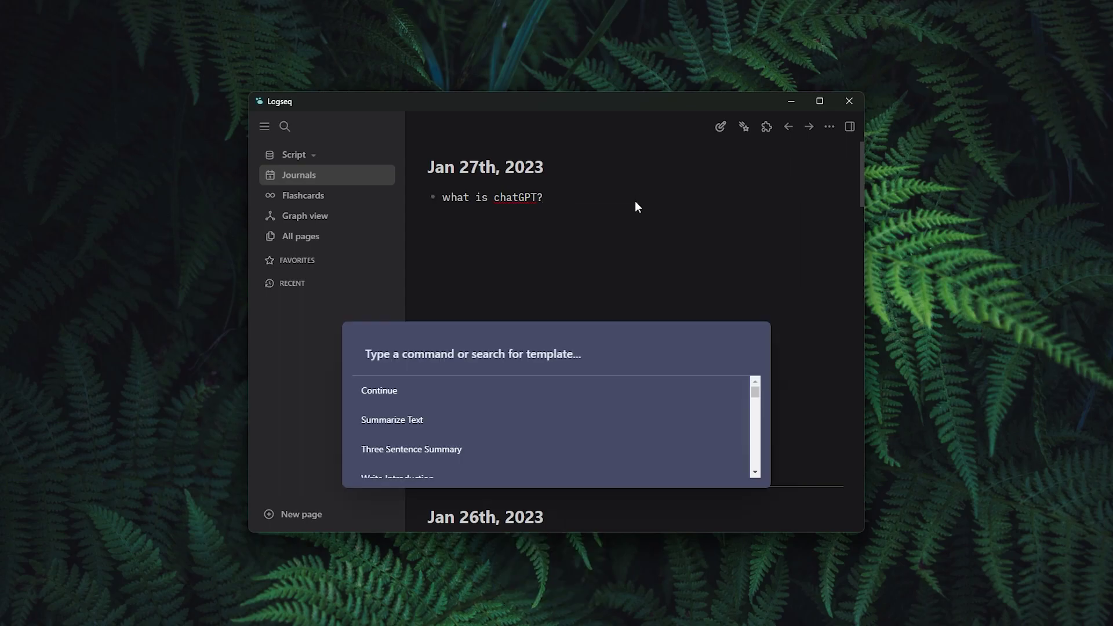
# - Get a three-sentence GPT answer, regenerate it, and replace the question block with it
pyautogui.scroll(-2, 597, 406)
pyautogui.scroll(-5, 599, 406)
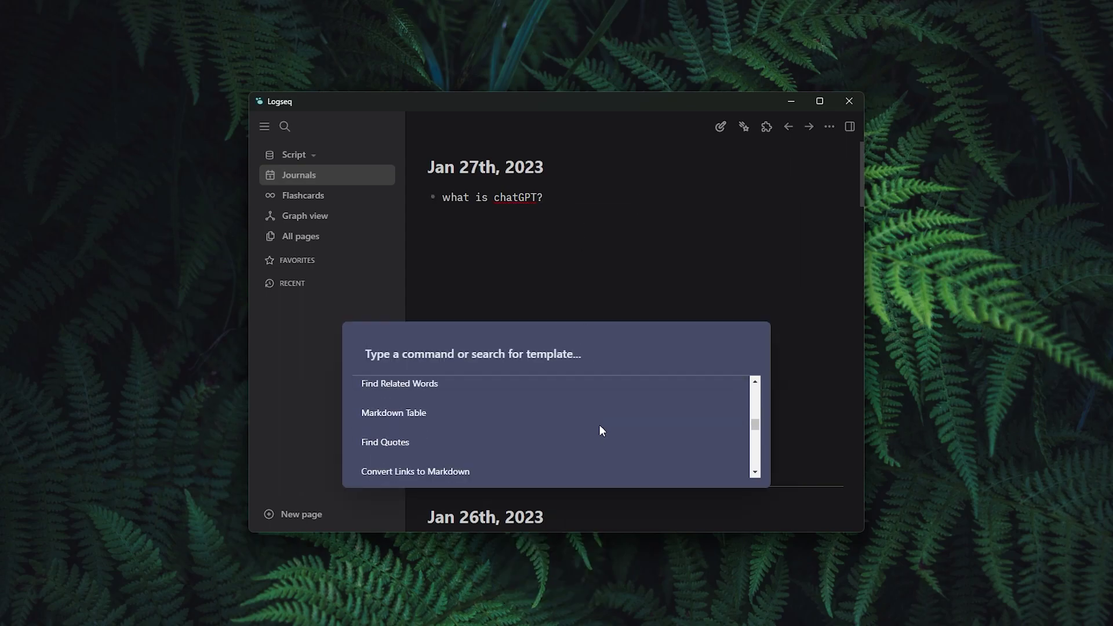
pyautogui.scroll(8, 596, 435)
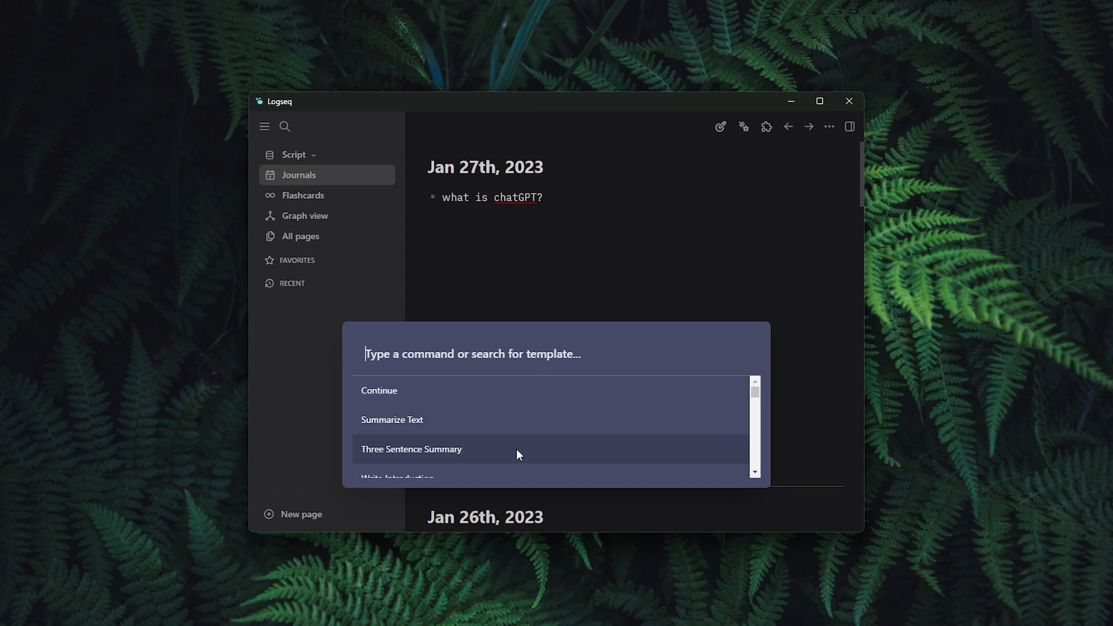
pyautogui.click(517, 450)
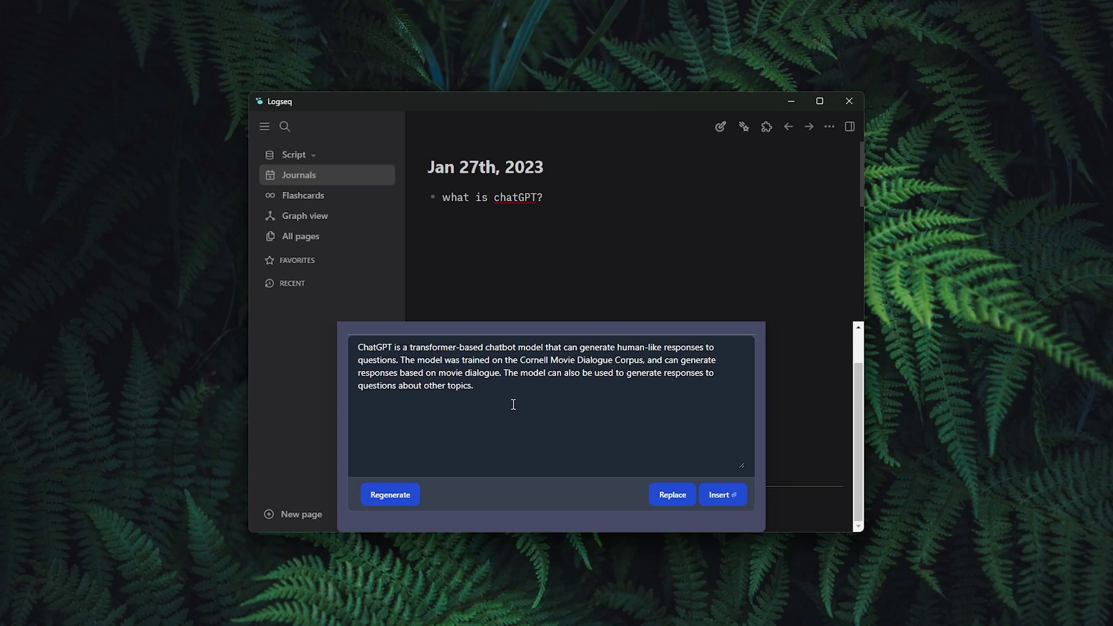
pyautogui.click(394, 501)
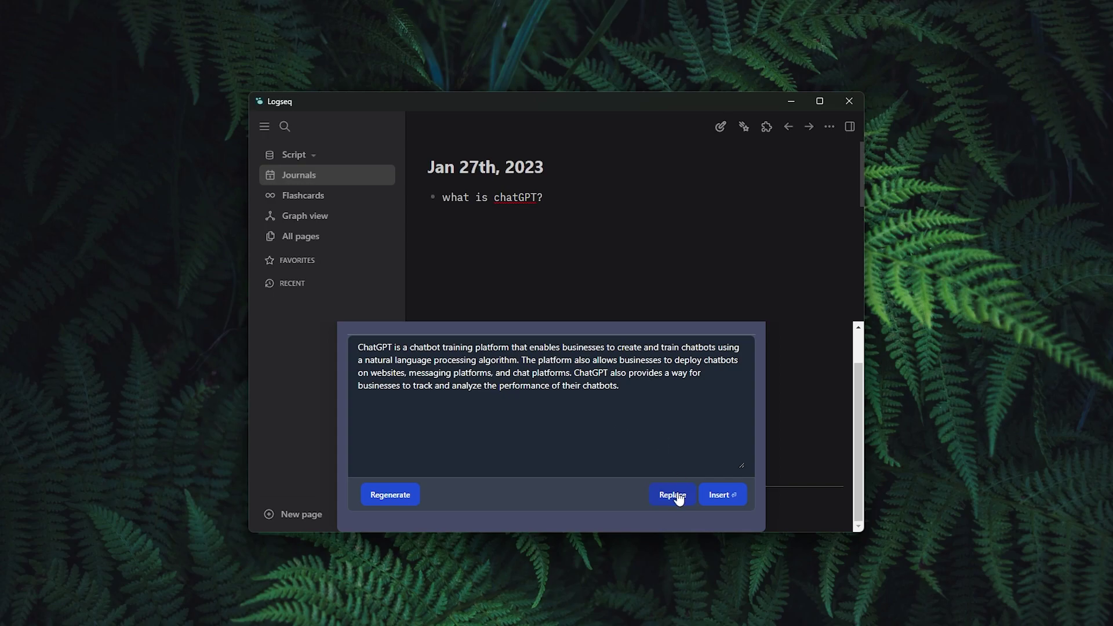
pyautogui.click(676, 495)
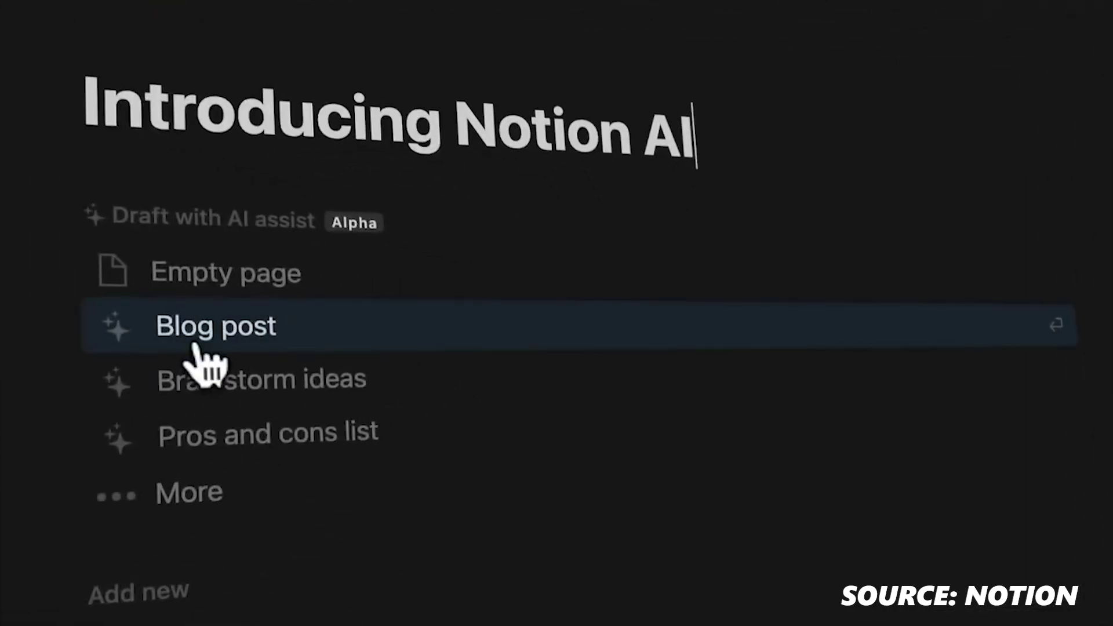
# - Generate an AI Blog post draft from a prompt introducing Notion AI
pyautogui.click(375, 322)
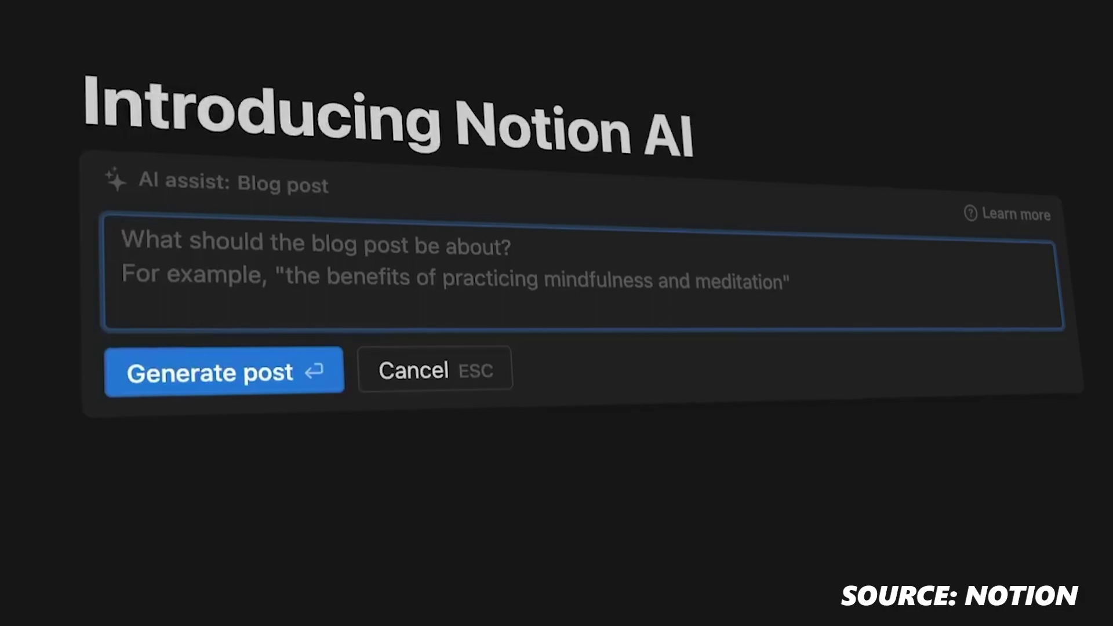
pyautogui.write('Wri')
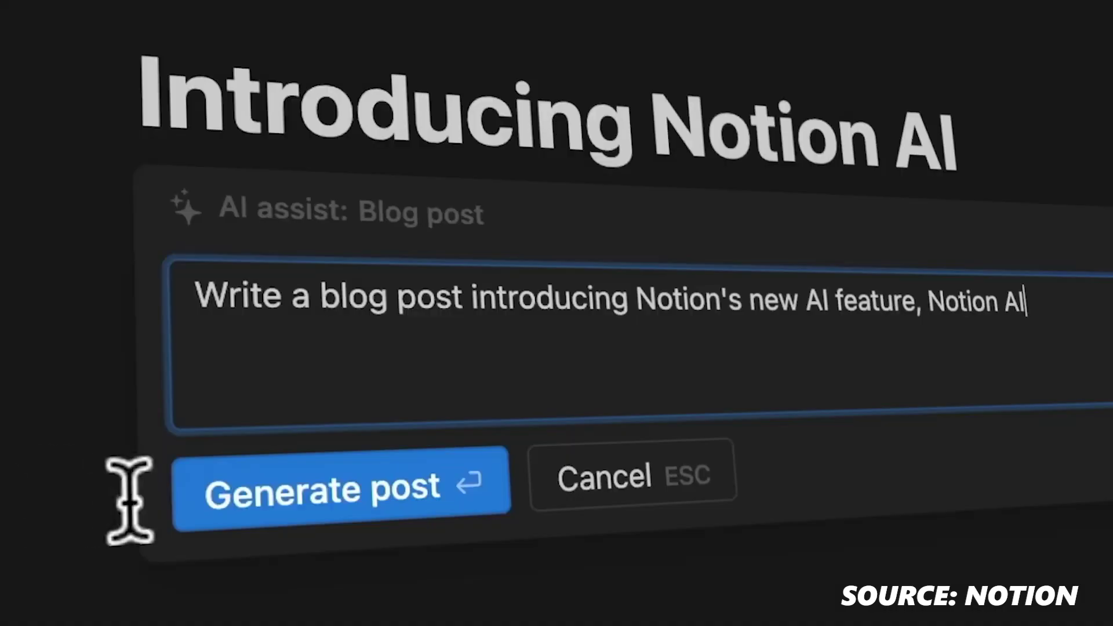
pyautogui.click(215, 390)
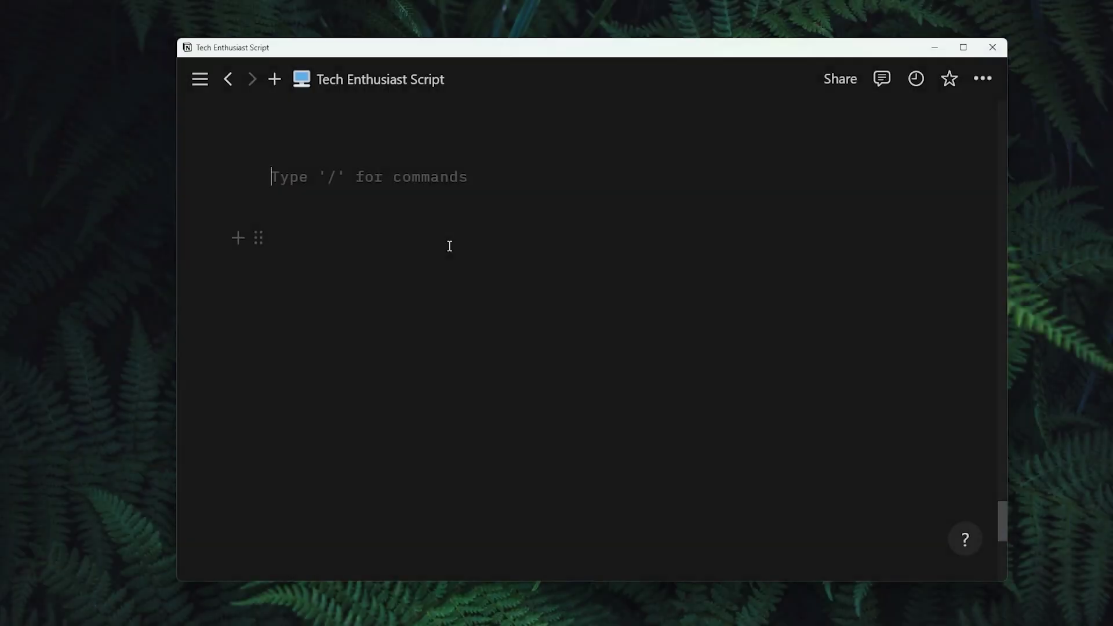
# - Generate a Twitter post about Notion AI with AI, retry and rewrite it, then keep it
pyautogui.write('/')
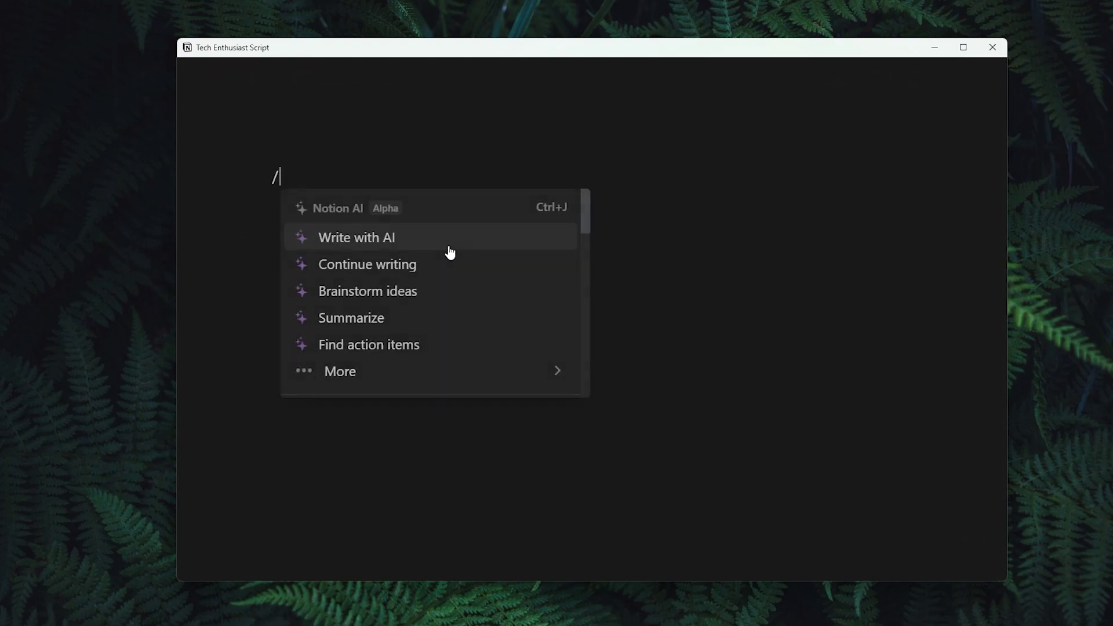
pyautogui.click(450, 252)
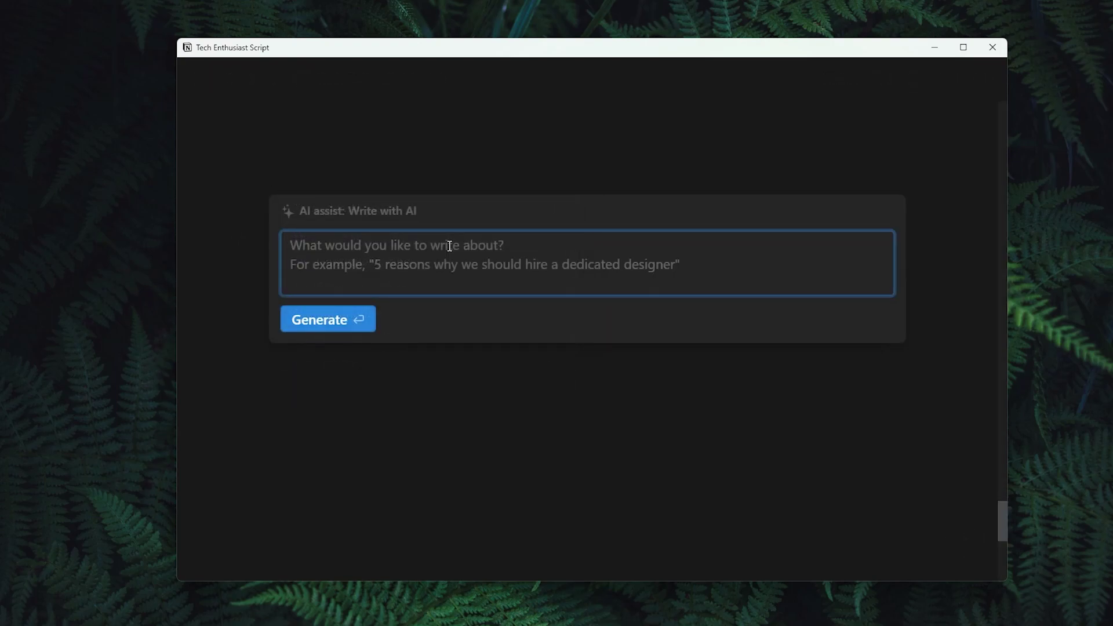
pyautogui.write('wr')
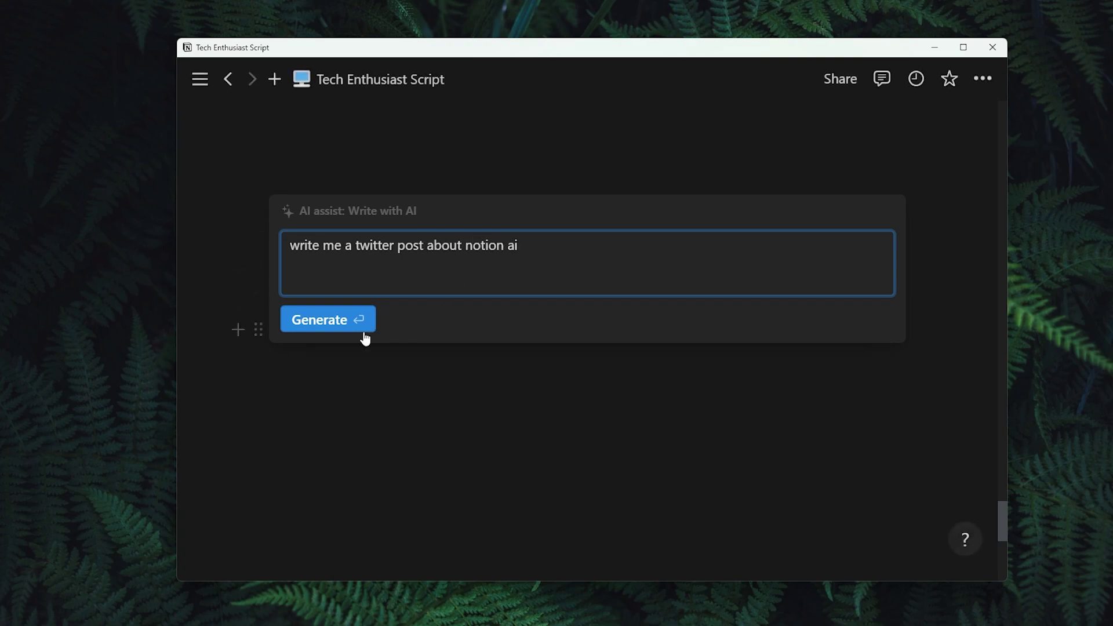
pyautogui.click(343, 327)
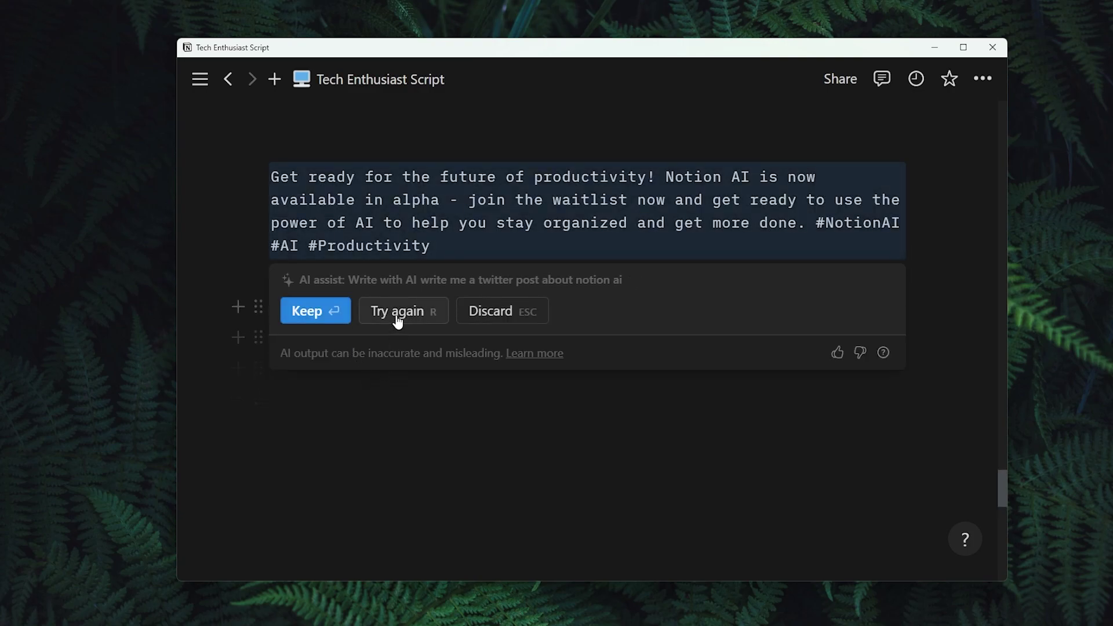
pyautogui.click(401, 314)
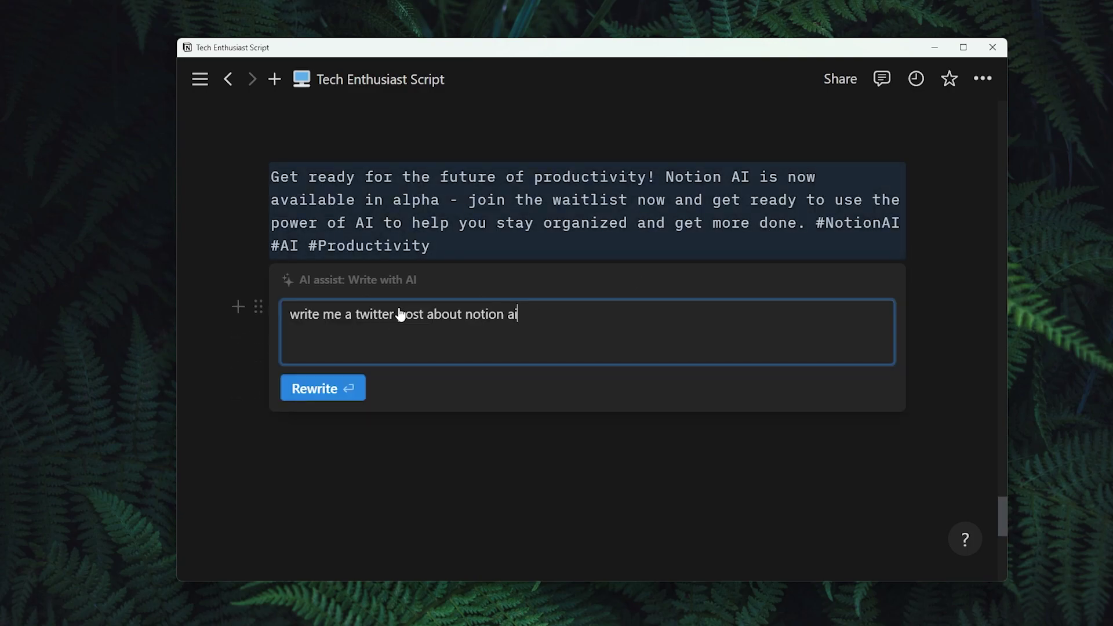
pyautogui.click(347, 390)
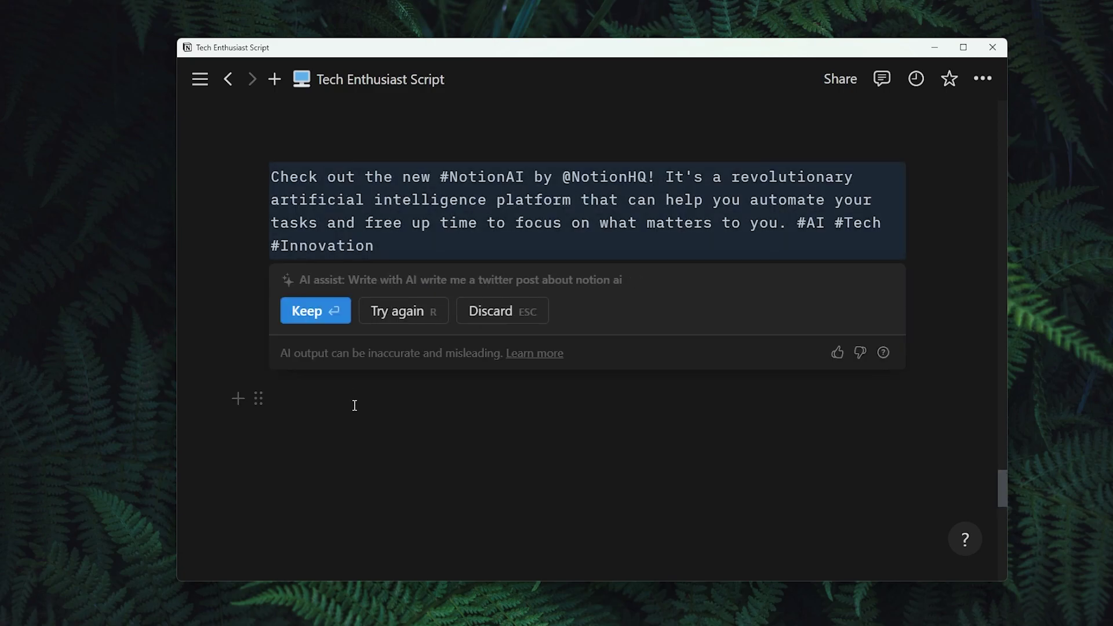
pyautogui.click(314, 314)
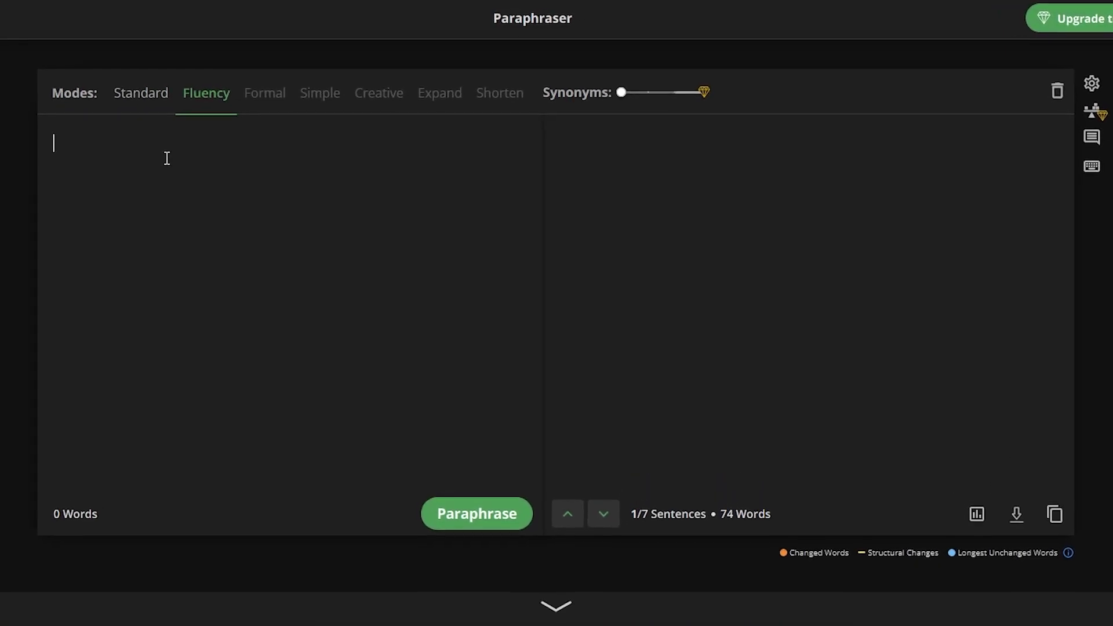
# - Paraphrase the pasted Bill Gates paragraph in Standard mode, then a one-sentence Gates summary
pyautogui.write('William Henry Gates III (born October 28, 1955) is an American business magnate, author, investor, and philanthropist. He is a co-founder of Microsoft, along with his late childhood friend Paul Allen. During his career at Microsoft, Gates held the positions of chairman, chief executive officer (CEO), president and chief software architect, while also being the largest individual shareholder until May 2014. He was a major entrepreneur of the microcomputer revolution of the 1970s and 1980s.')
pyautogui.click(140, 93)
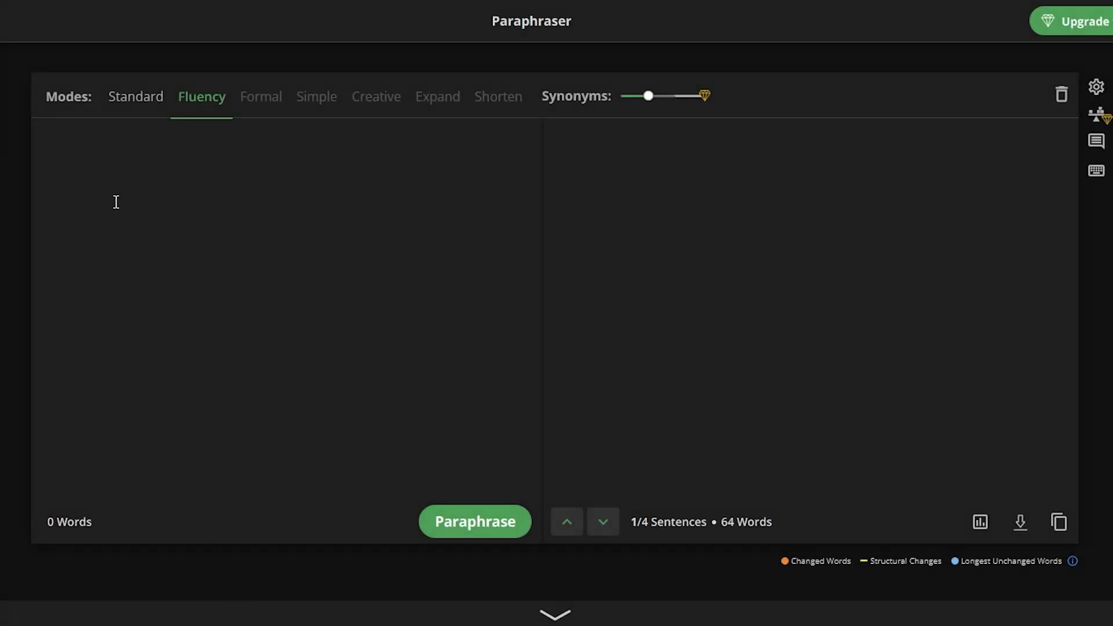
pyautogui.click(113, 170)
pyautogui.write('Bill Gates is an American business magnate, chairman of Microsoft, and philanthropist.')
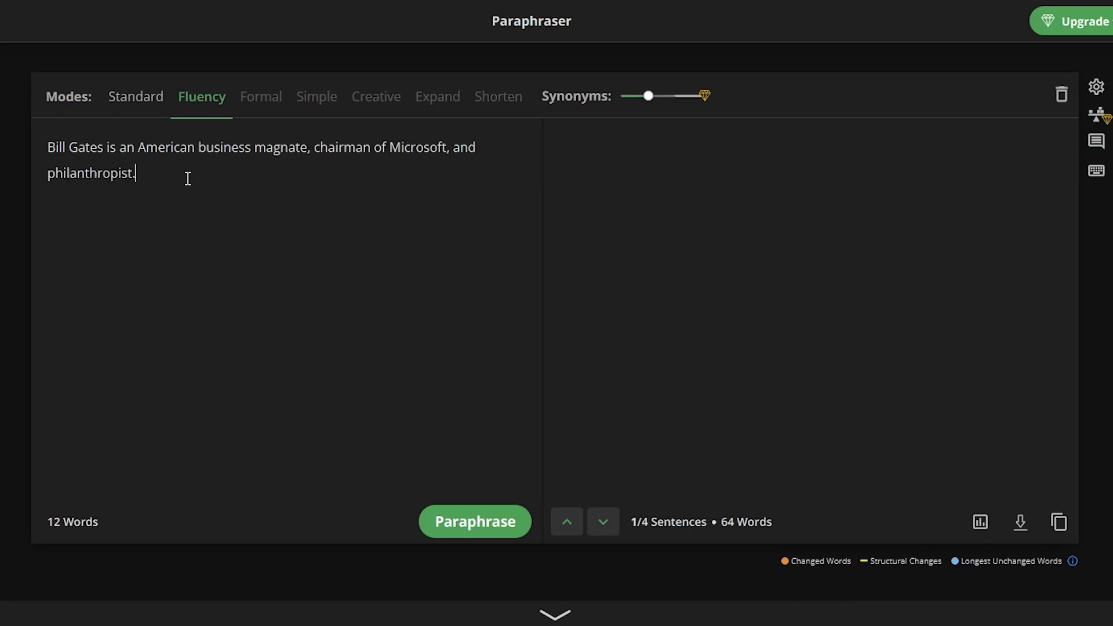
pyautogui.click(470, 529)
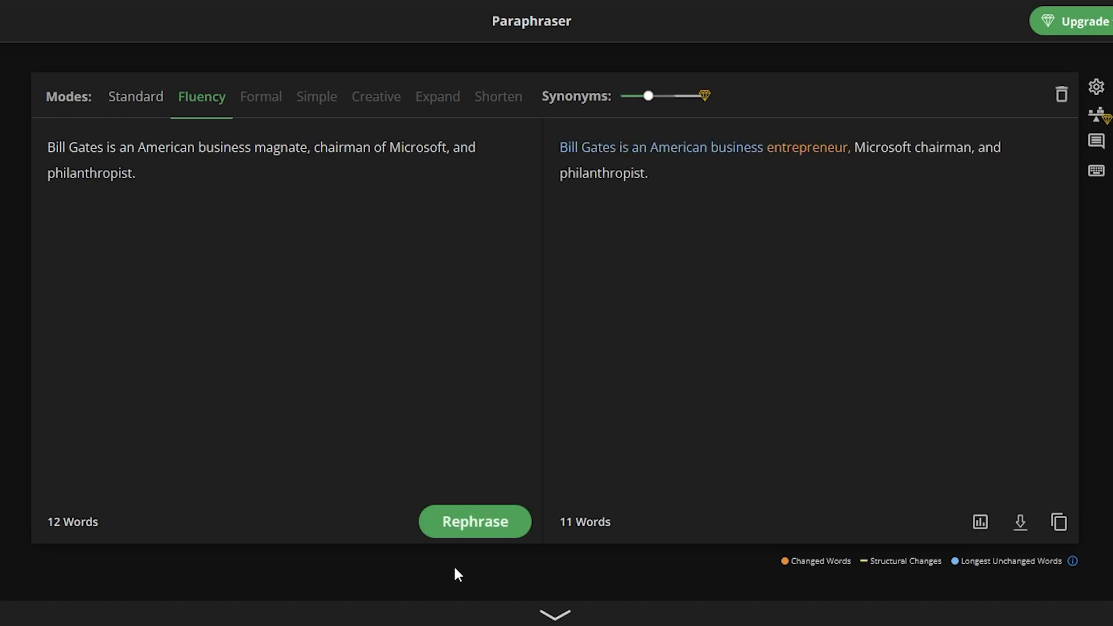
pyautogui.click(132, 98)
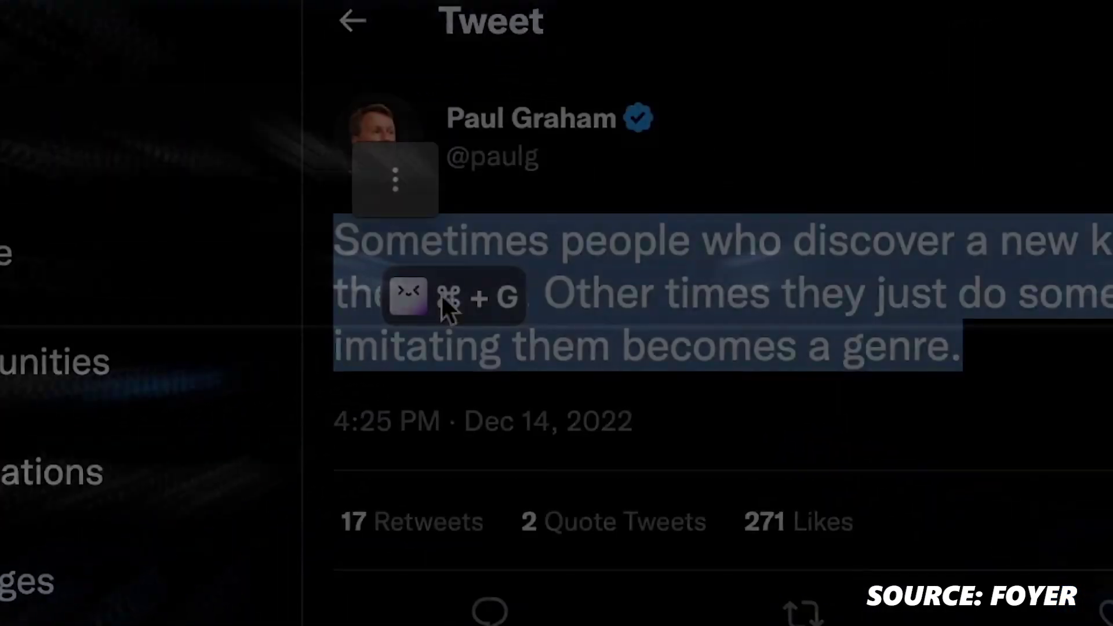
# - Bring up Merlin on the selected tweet and request a witty reply to it
pyautogui.press('super+g')
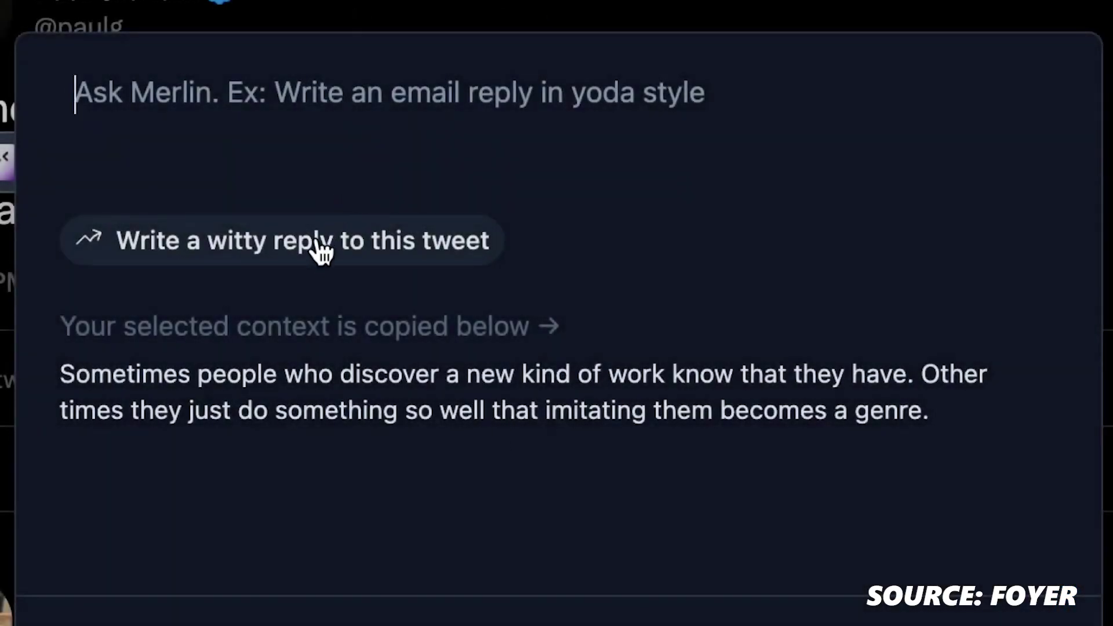
pyautogui.click(322, 249)
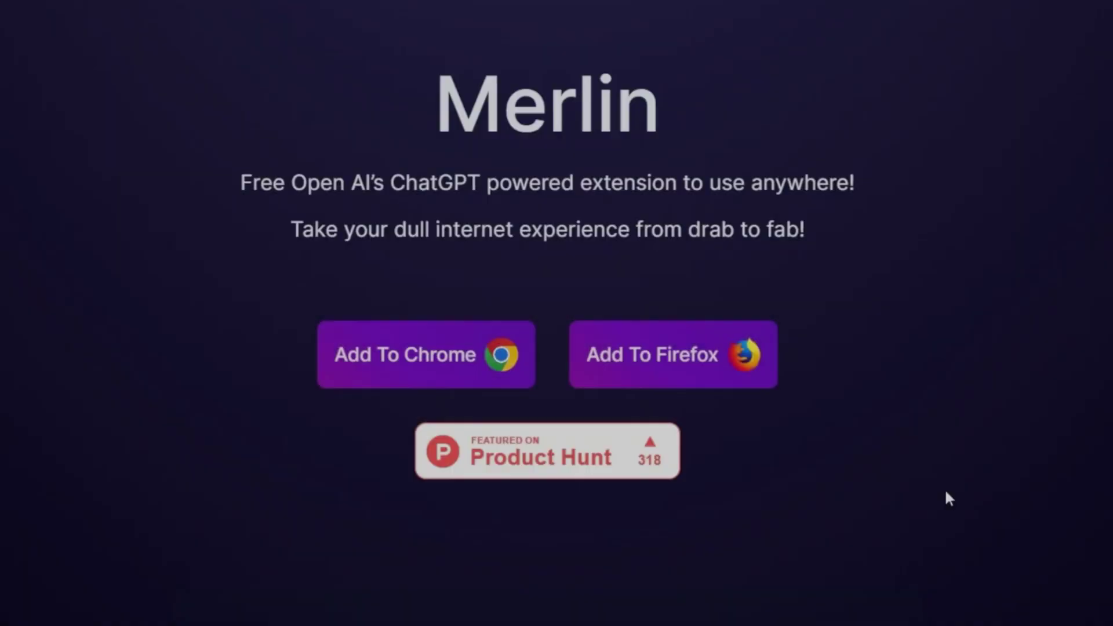
# - Ask Merlin to explain to a 5-year-old how airplanes fly despite their weight
pyautogui.hotkey('ctrl', 'm')
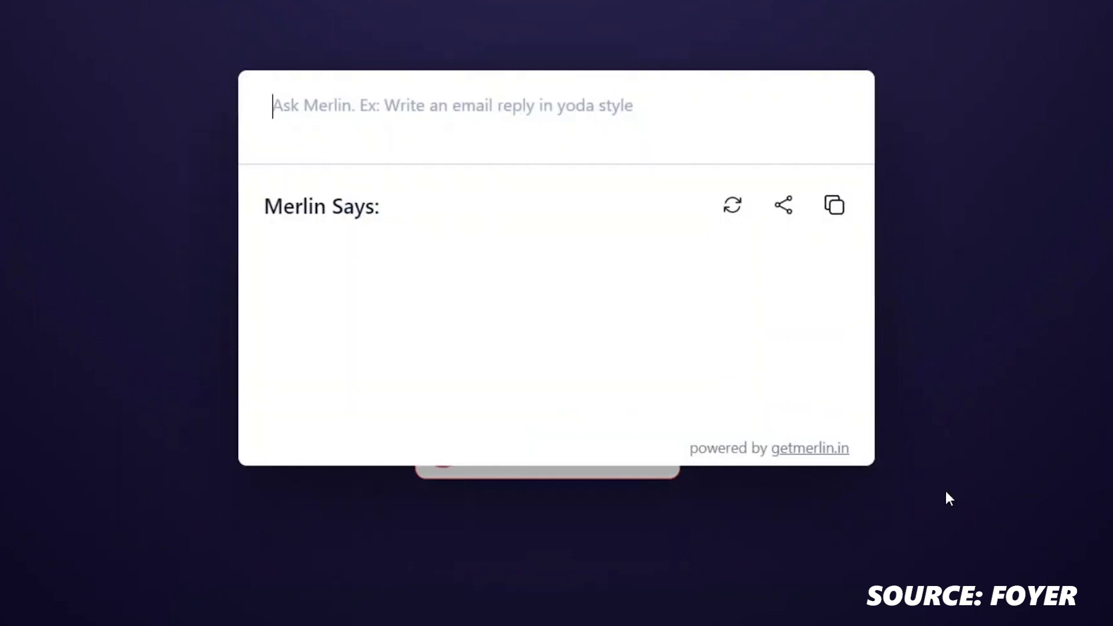
pyautogui.write('Explain')
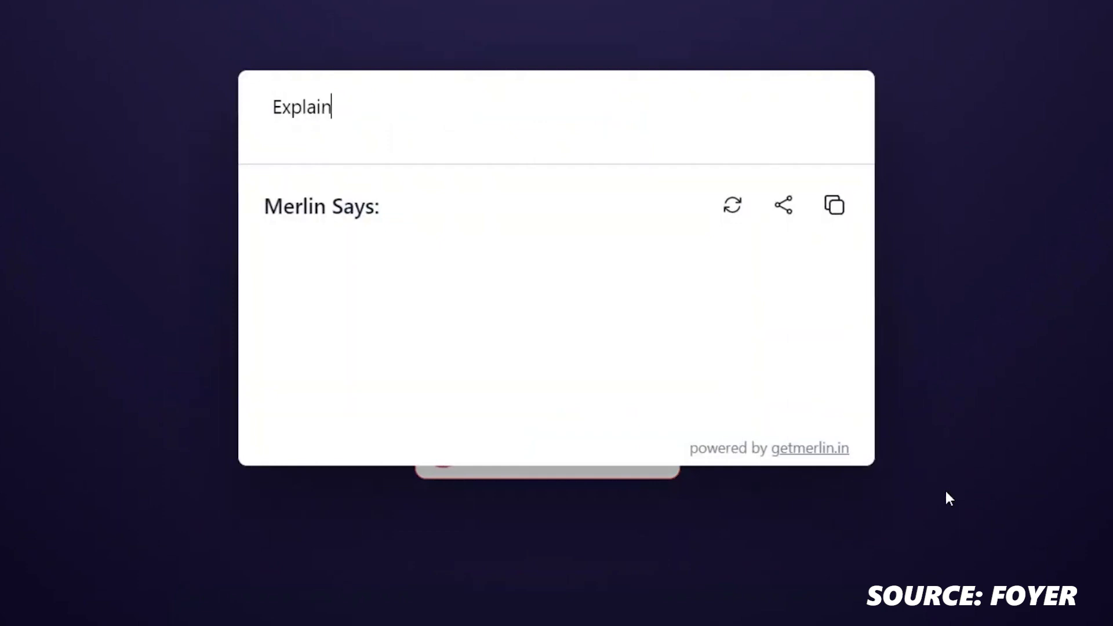
pyautogui.write(' this to a')
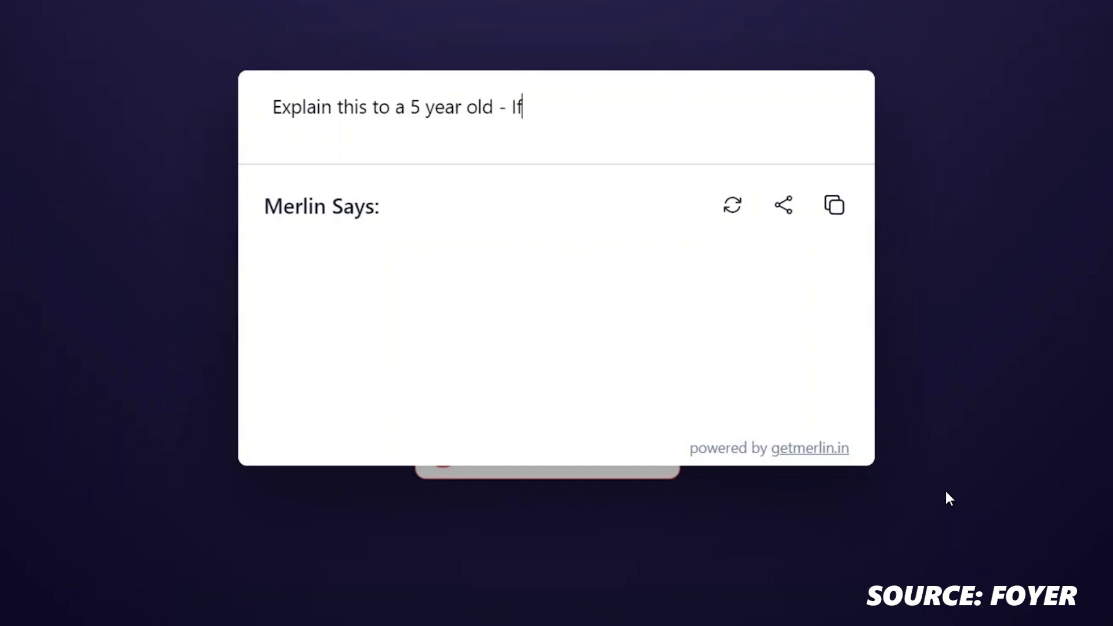
pyautogui.write('5 year old - If airplanes are too heav')
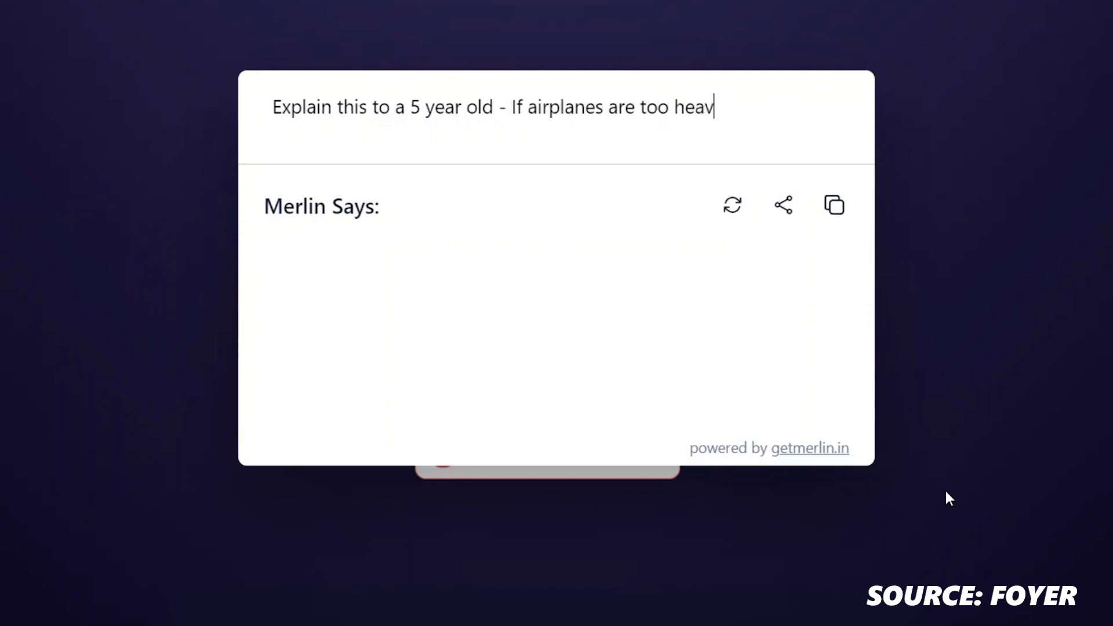
pyautogui.write('ow they fly?')
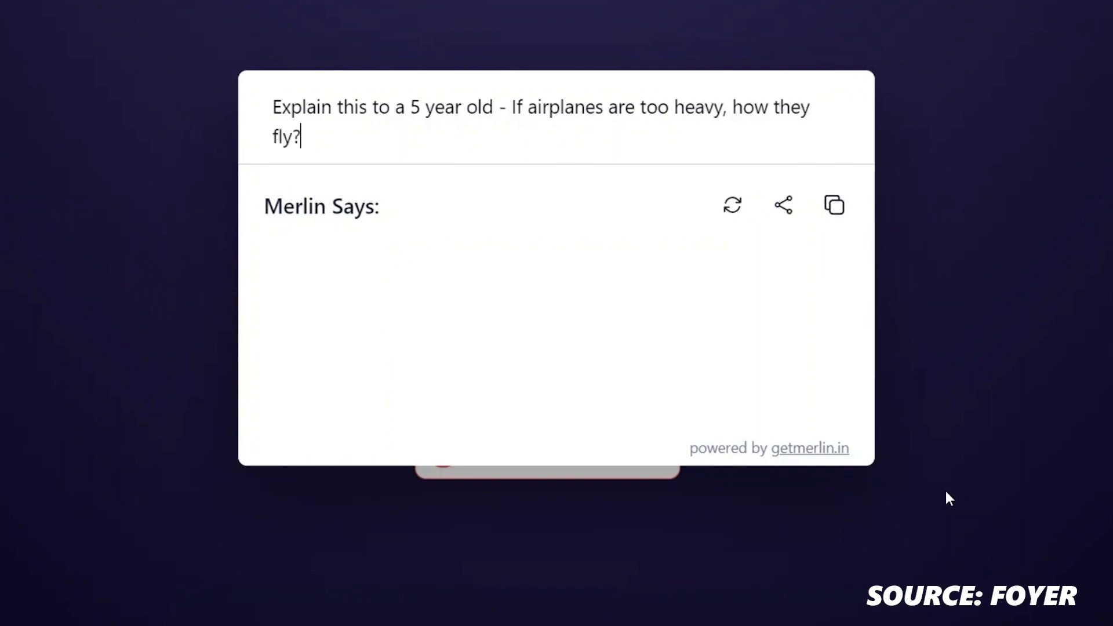
pyautogui.press('Return')
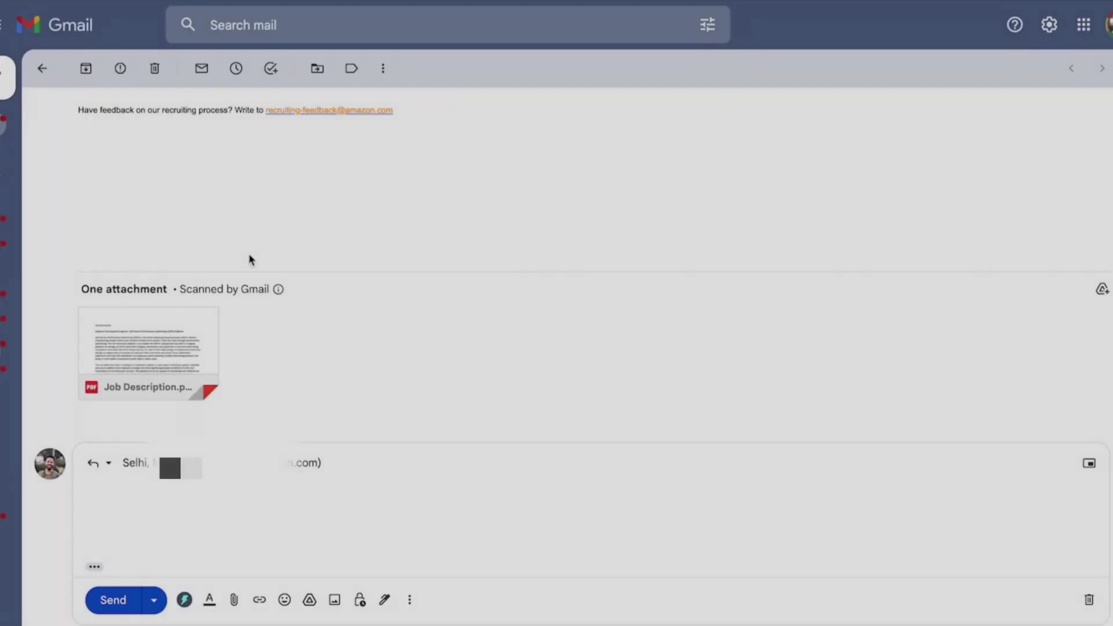
# - Generate a ChatGPT Writer reply to the recruiter showing interest and asking about salary and remote work
pyautogui.click(168, 513)
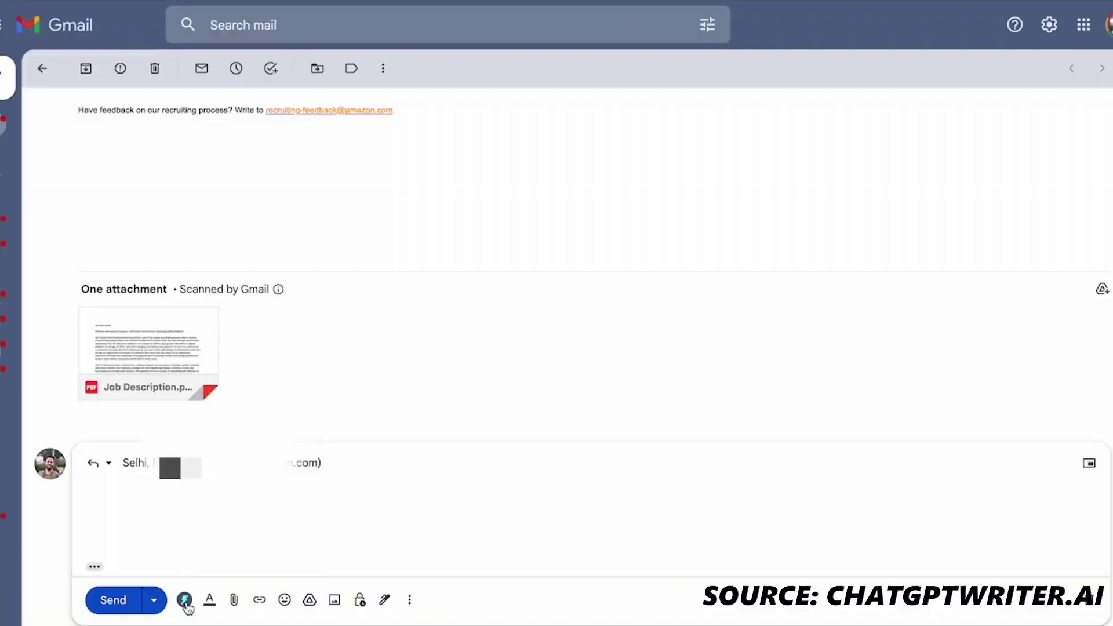
pyautogui.click(184, 601)
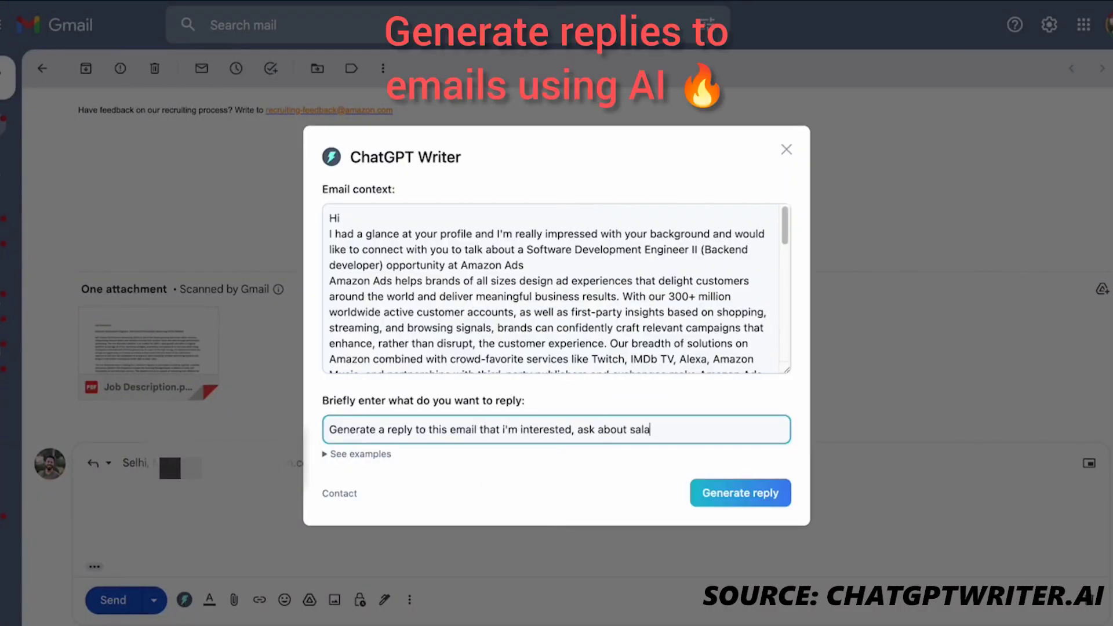
pyautogui.write('remote work optio')
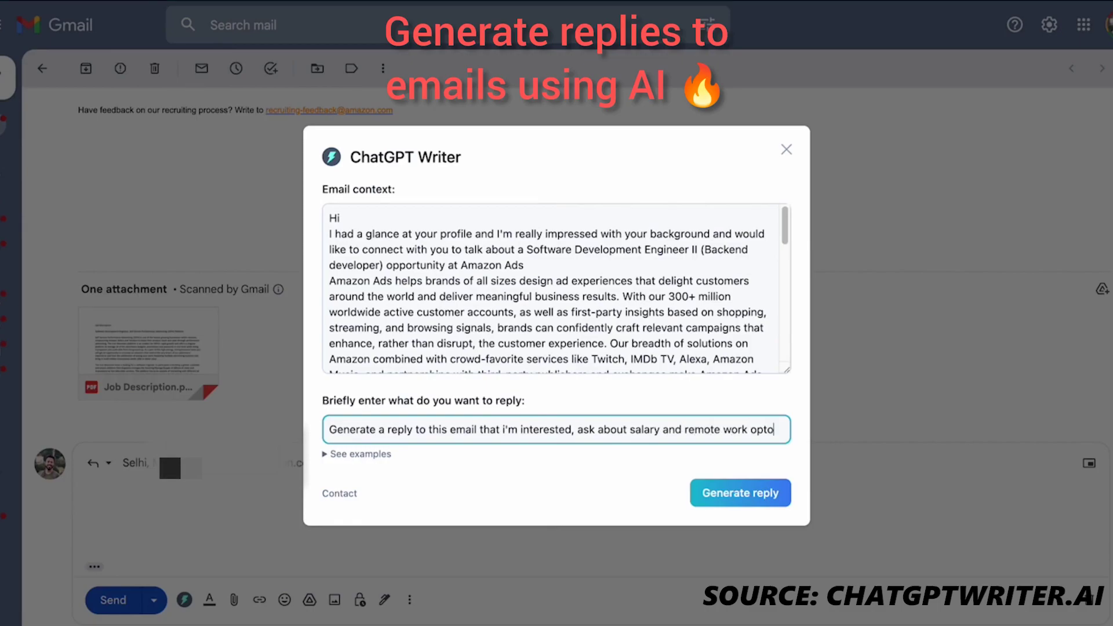
pyautogui.write('n')
pyautogui.press('Return')
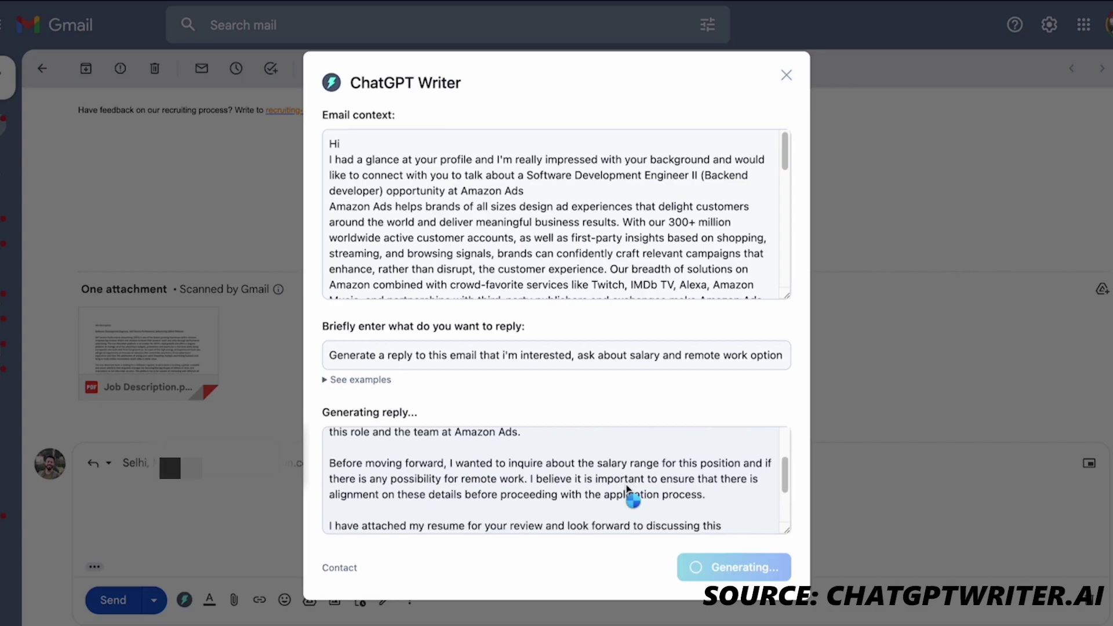
pyautogui.scroll(5, 627, 484)
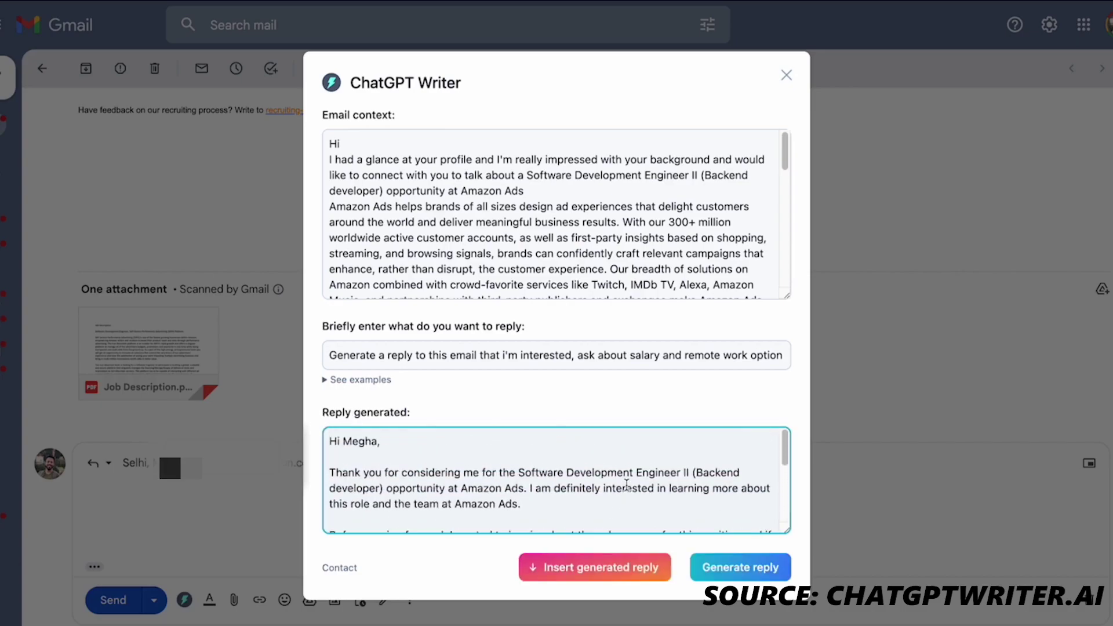
pyautogui.scroll(-1, 626, 484)
pyautogui.scroll(-3, 627, 485)
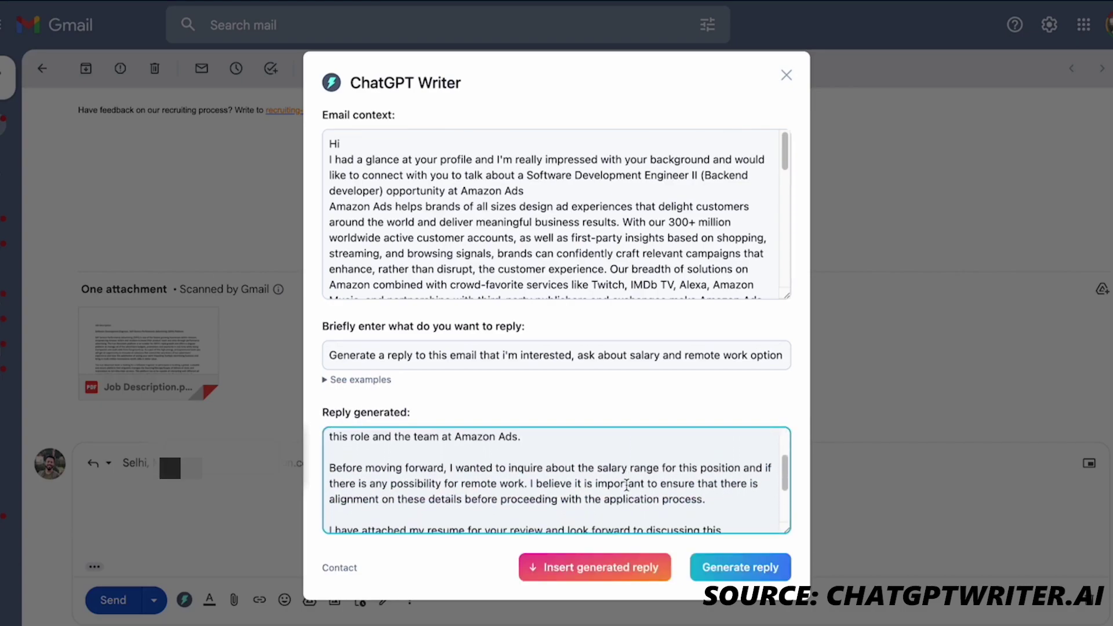
pyautogui.scroll(-3, 627, 485)
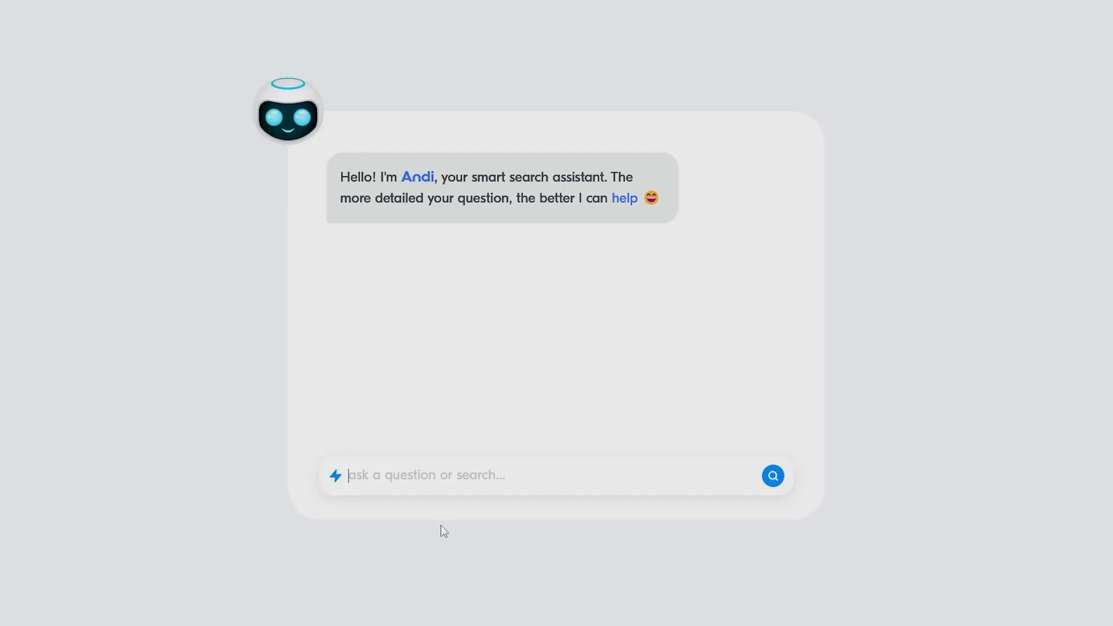
# - Ask Andi the current time in New York, then how to say hello in Spanish
pyautogui.write('wha')
pyautogui.write('t is the time')
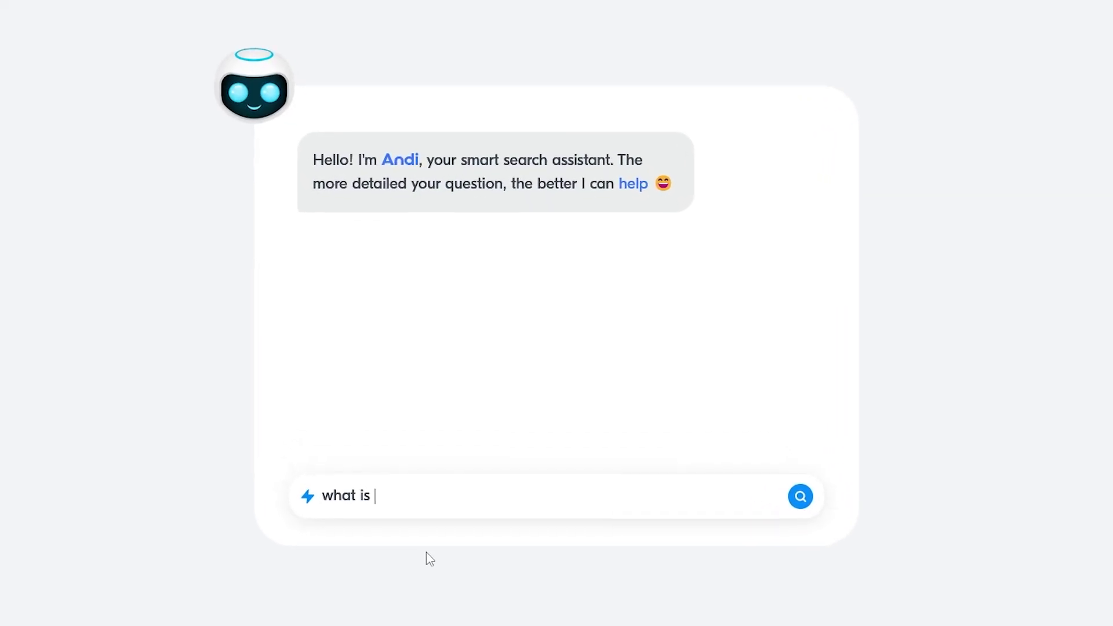
pyautogui.write(' in')
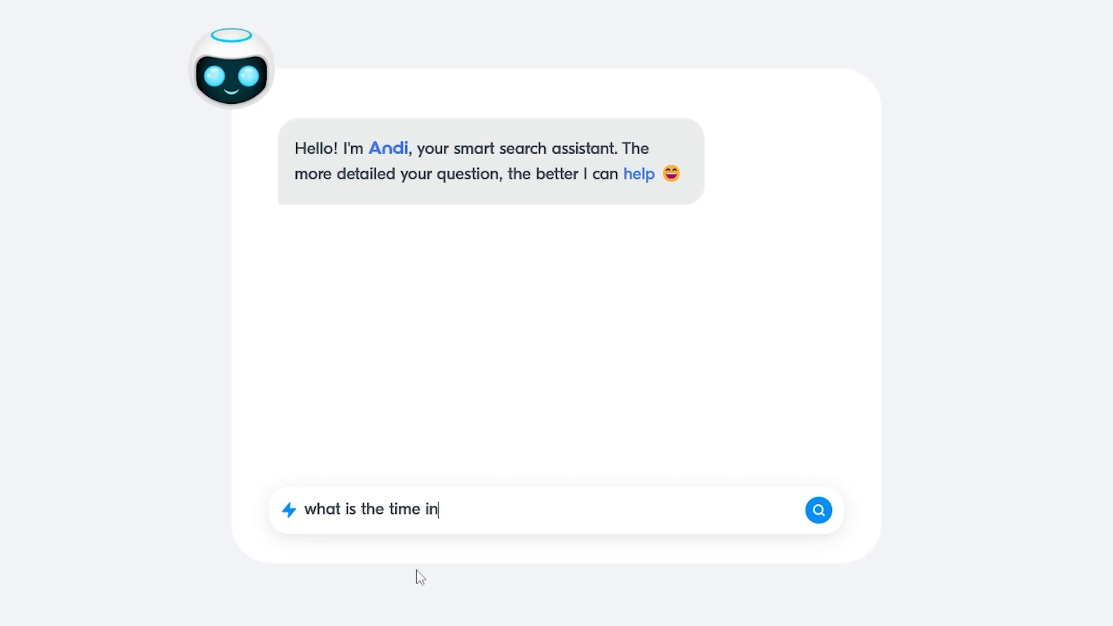
pyautogui.write(' New York?')
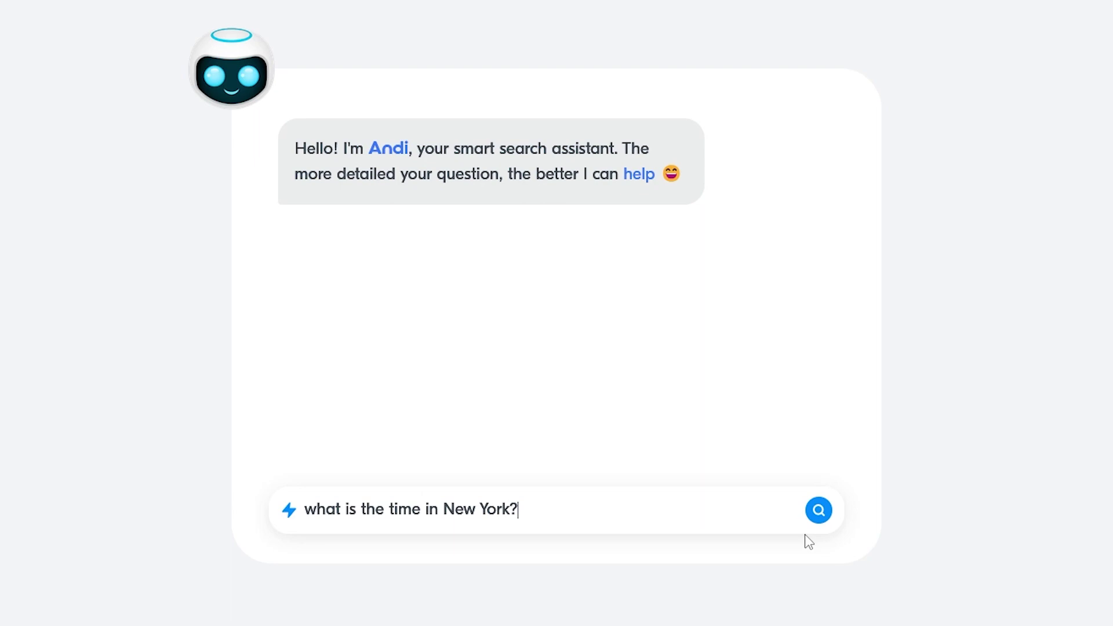
pyautogui.click(818, 511)
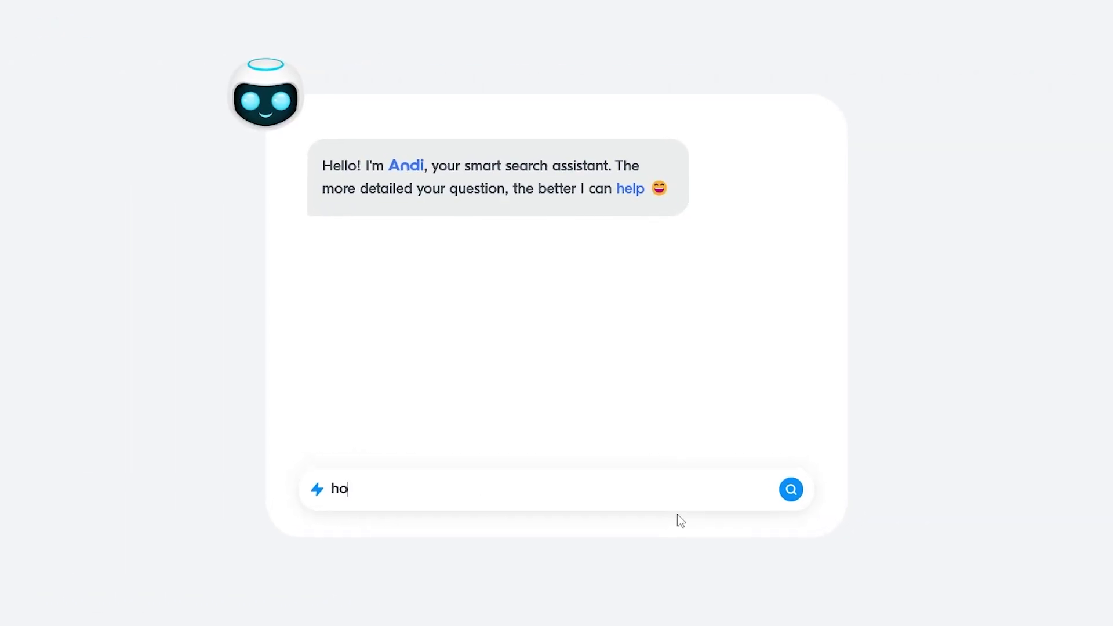
pyautogui.write('w can I say ')
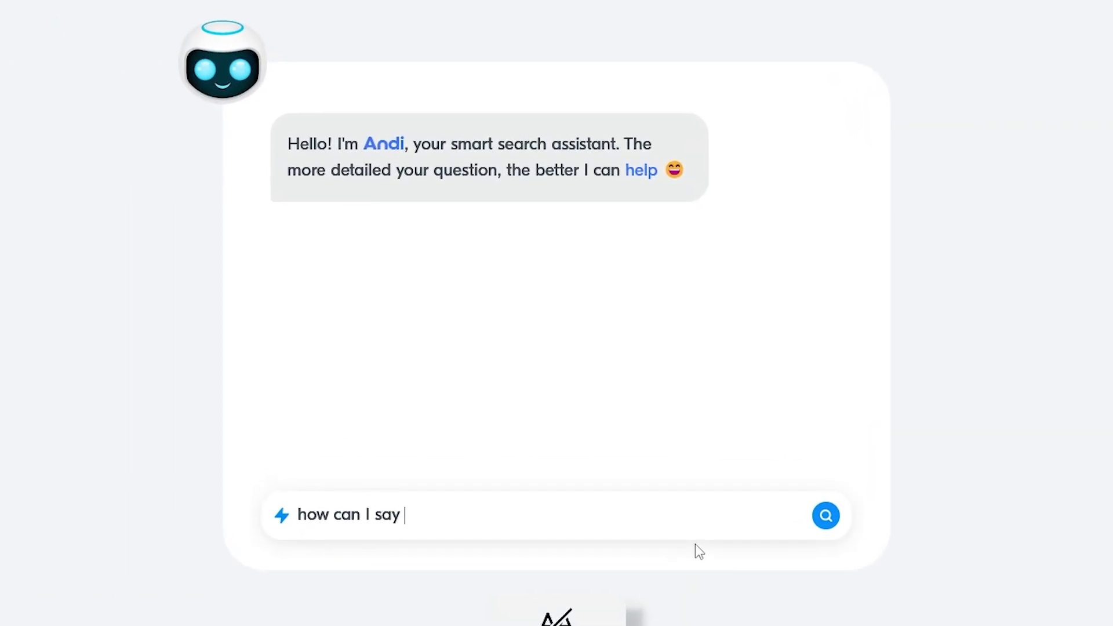
pyautogui.write('hello in Spa')
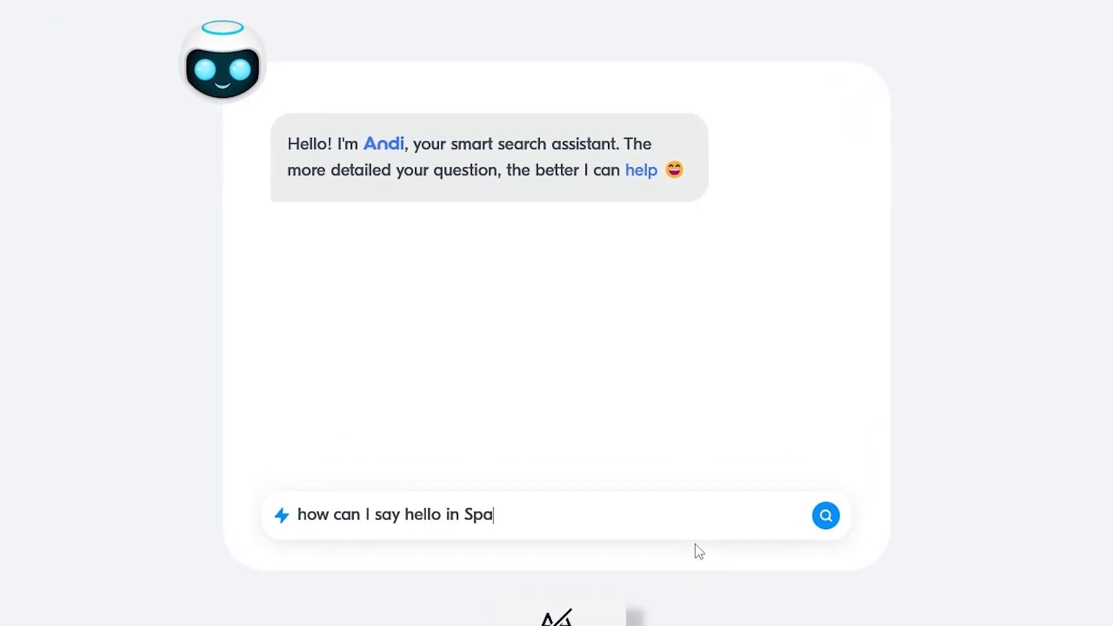
pyautogui.write('nish?')
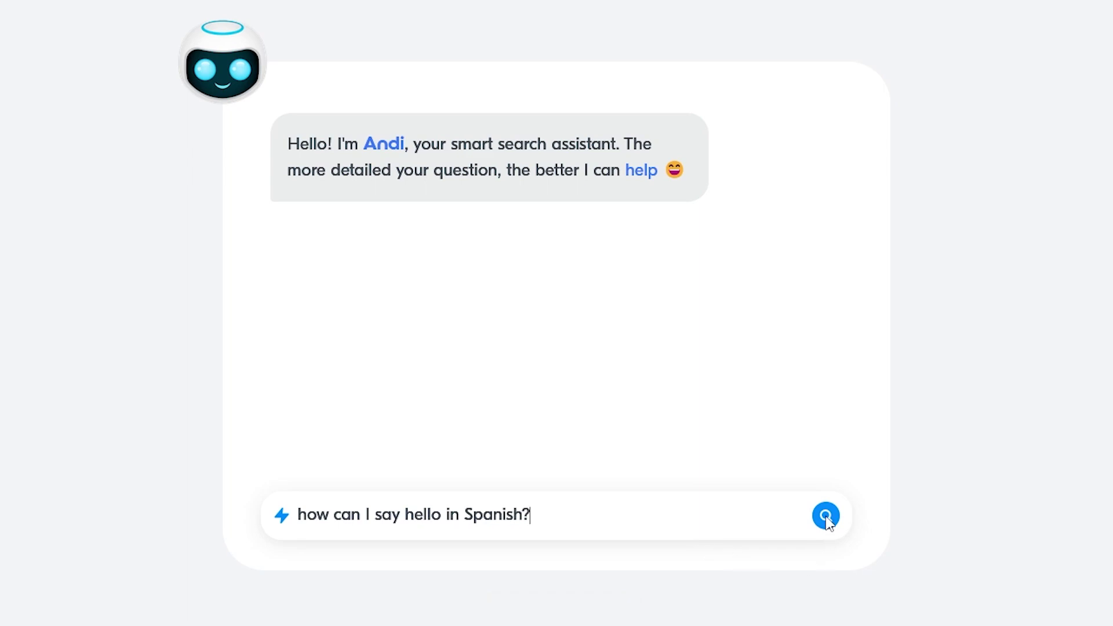
pyautogui.click(826, 516)
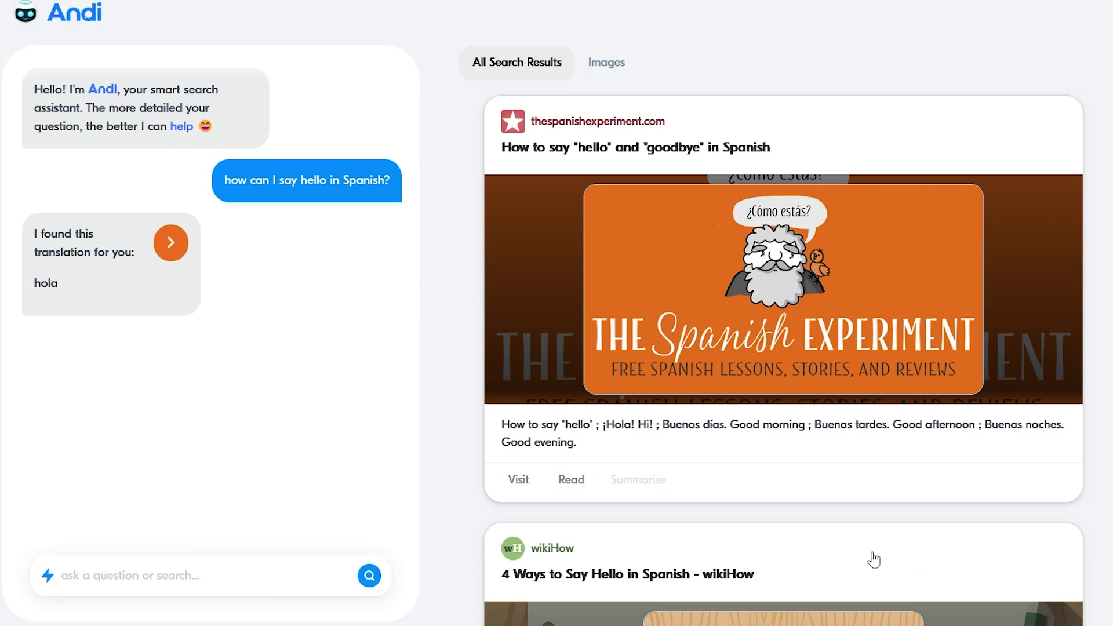
# - Open the Spanish hello and goodbye article, then ask Andi what Einstein is most known for and read the answer
pyautogui.click(713, 149)
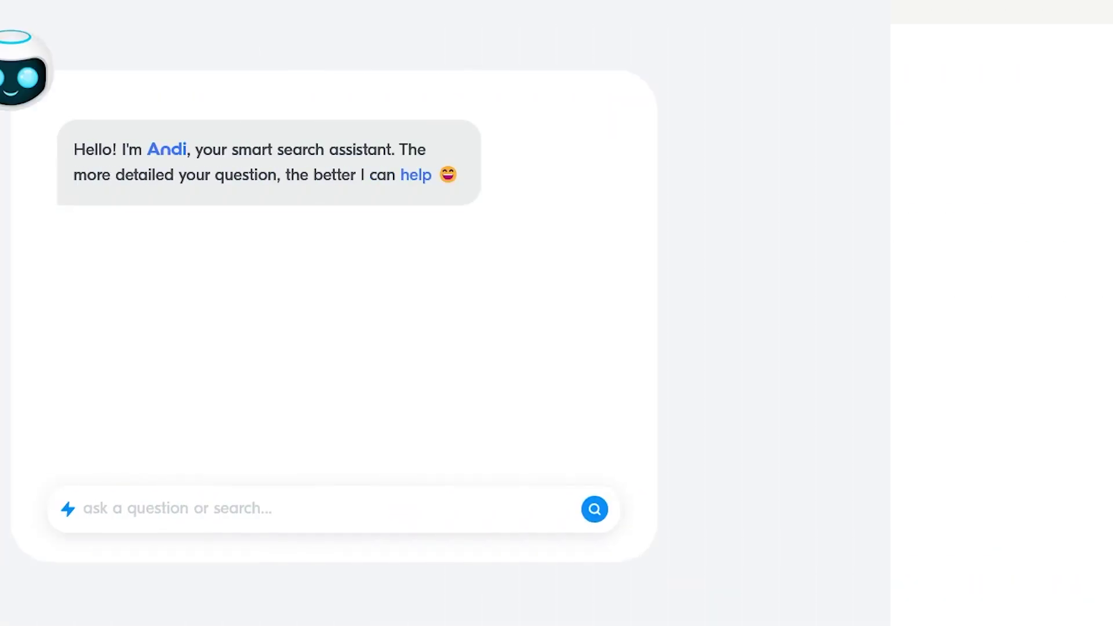
pyautogui.write('what is Einstein')
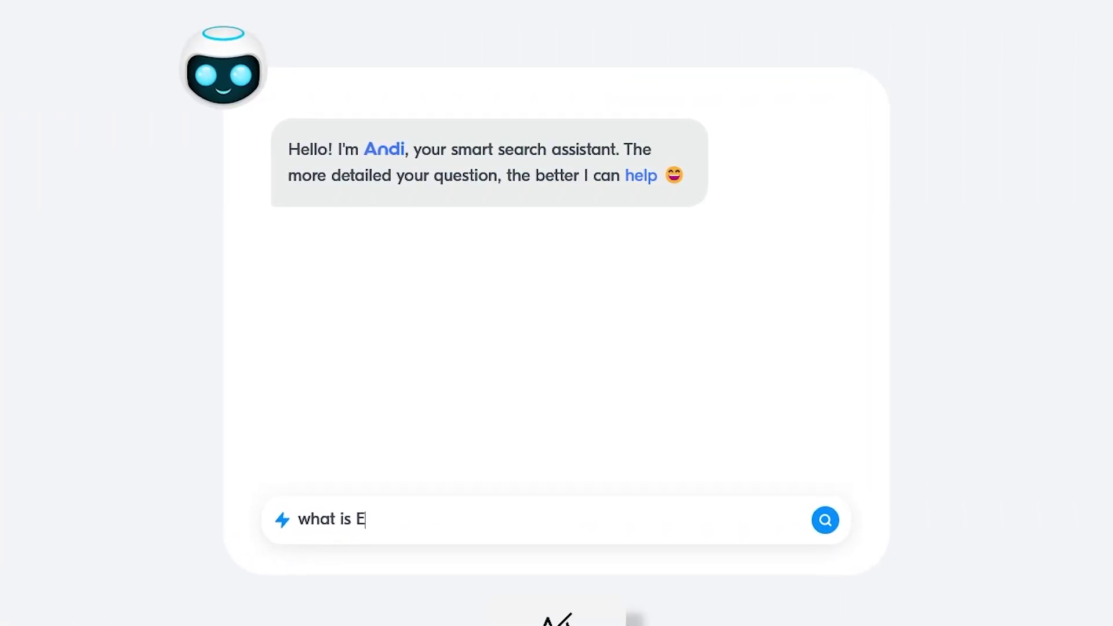
pyautogui.write(' most known for?')
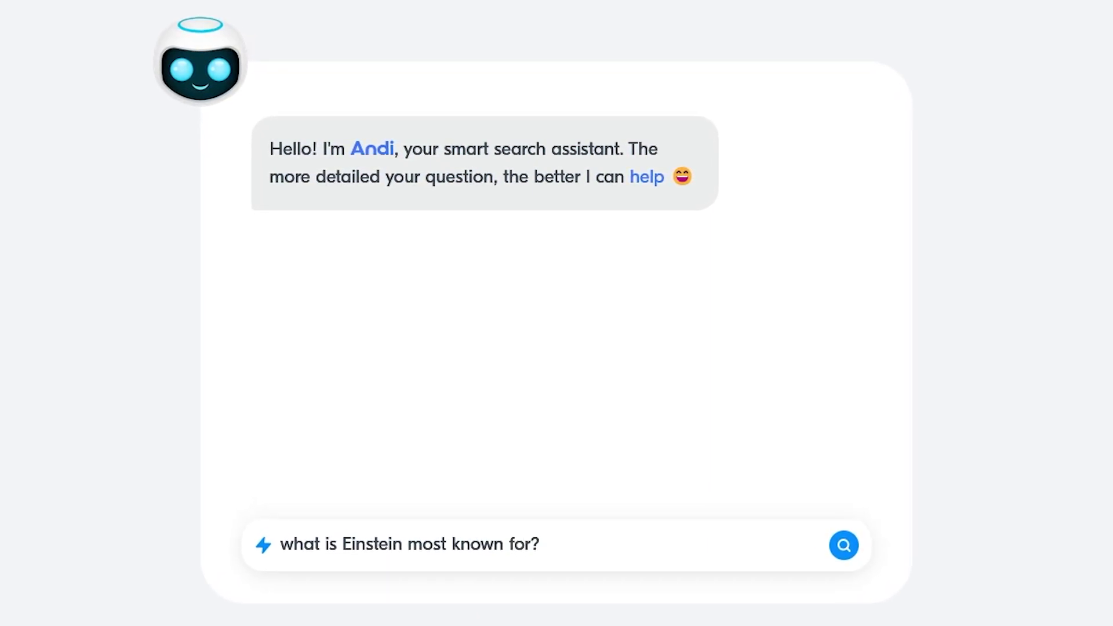
pyautogui.click(846, 546)
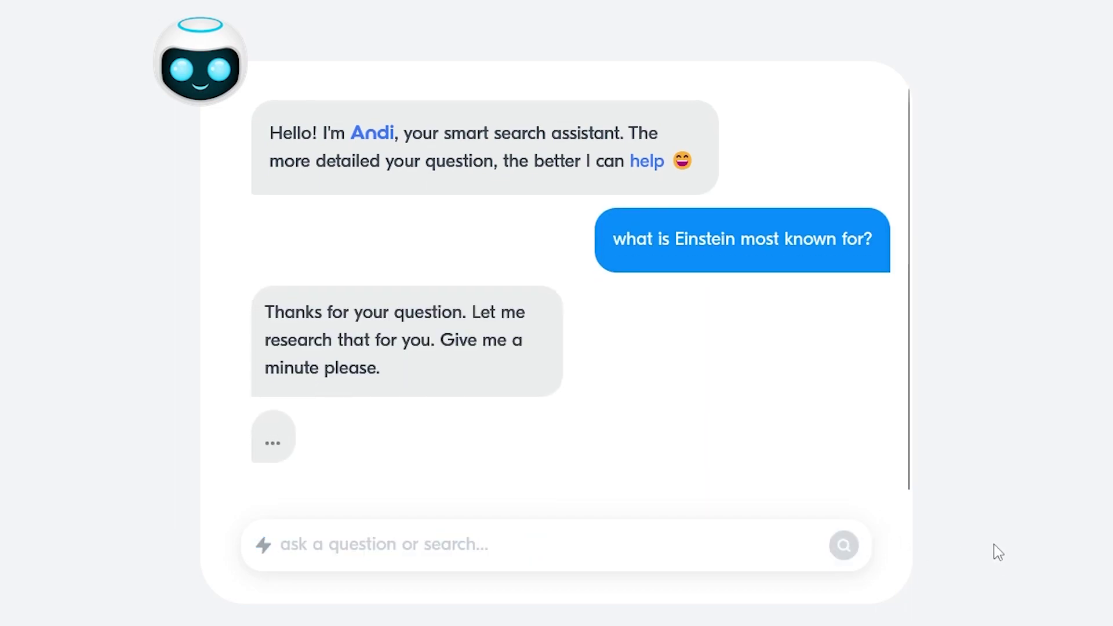
pyautogui.scroll(-4, 919, 290)
pyautogui.scroll(-10, 919, 289)
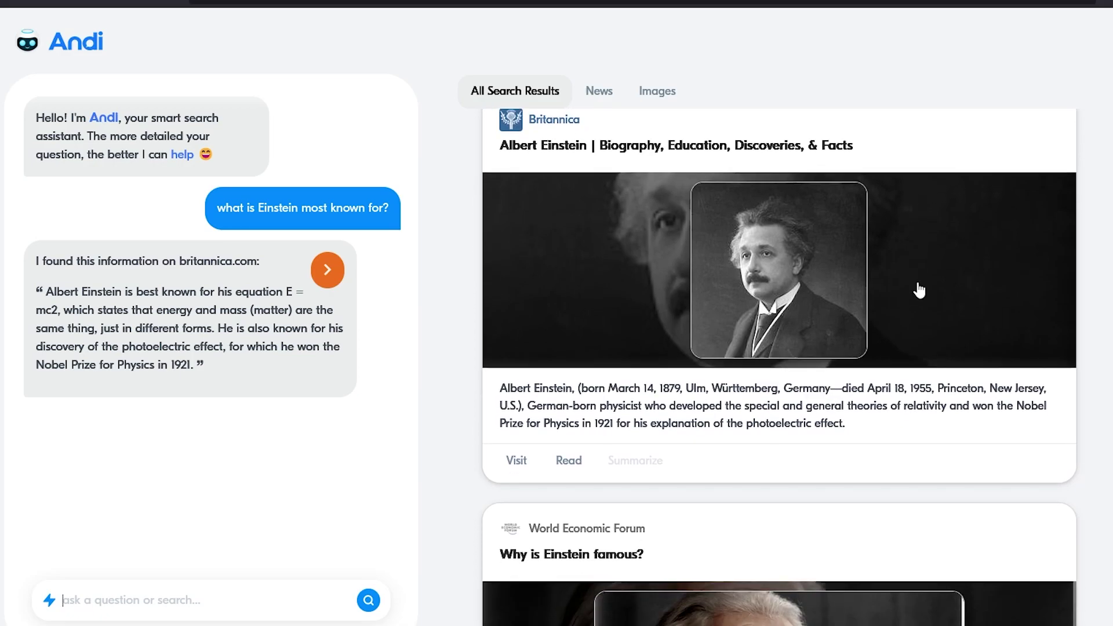
pyautogui.scroll(-10, 920, 290)
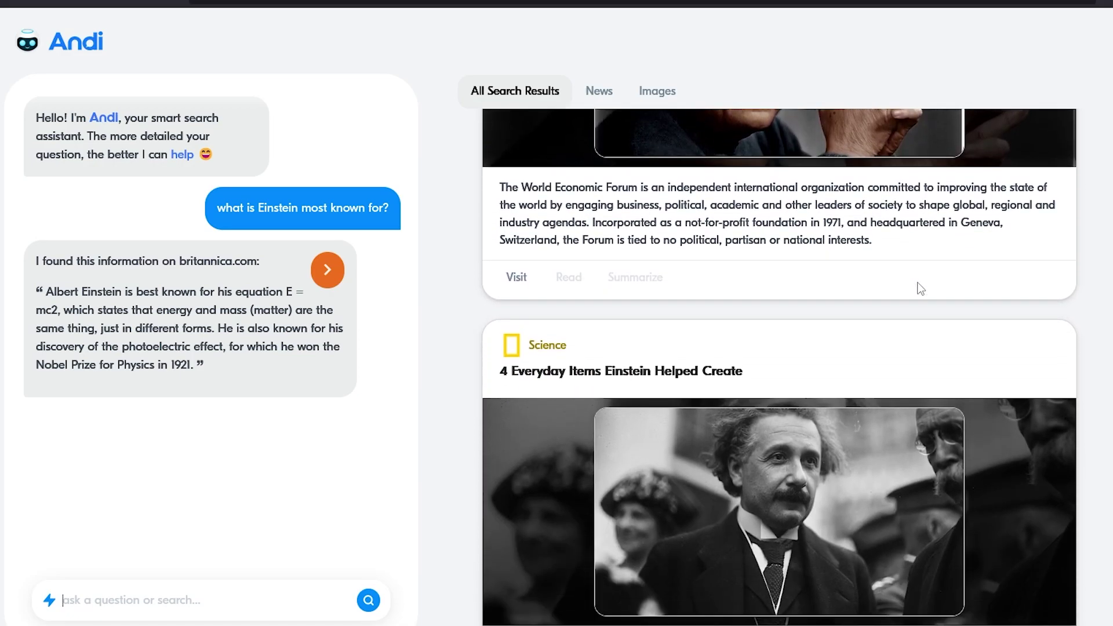
pyautogui.scroll(-1, 918, 289)
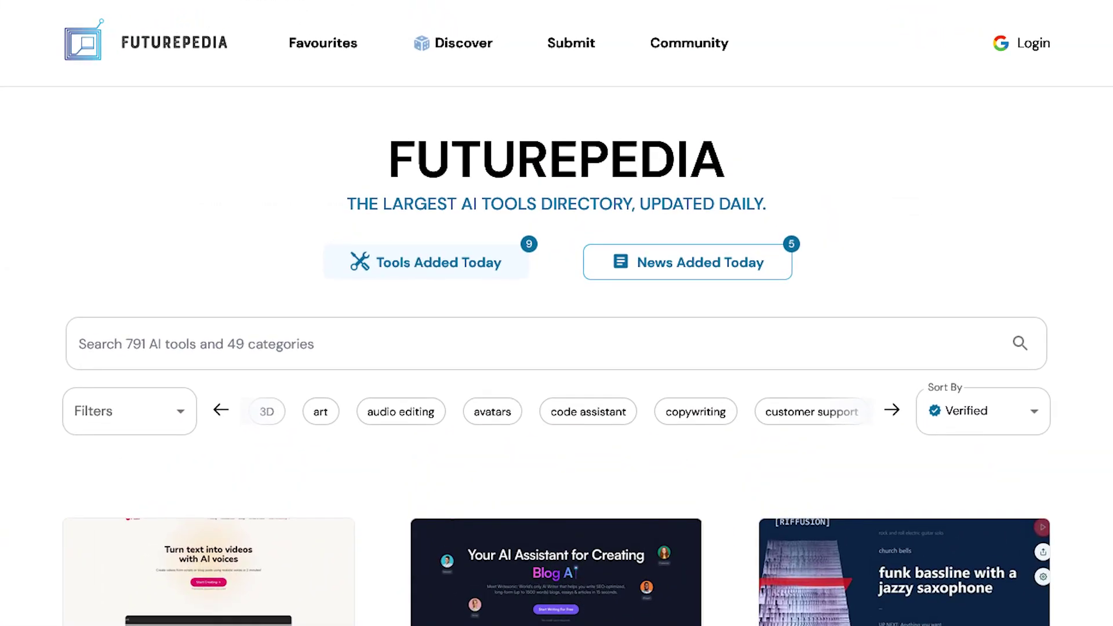
# - Show Futurepedia's free audio editing tools sorted by Popular
pyautogui.scroll(-9, 557, 314)
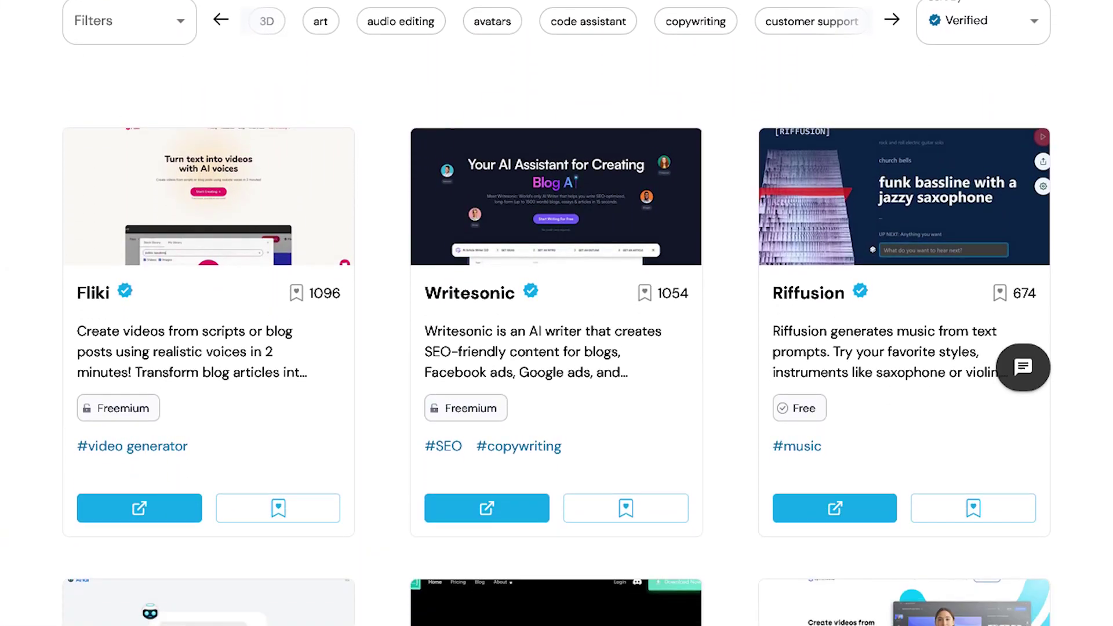
pyautogui.scroll(-9, 556, 313)
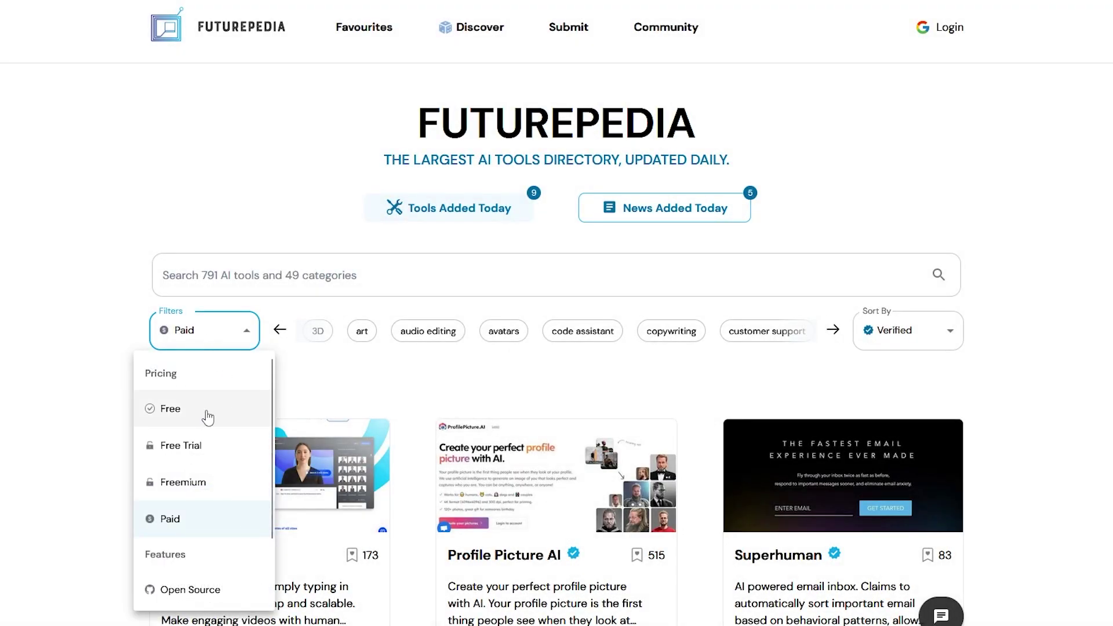
pyautogui.click(208, 414)
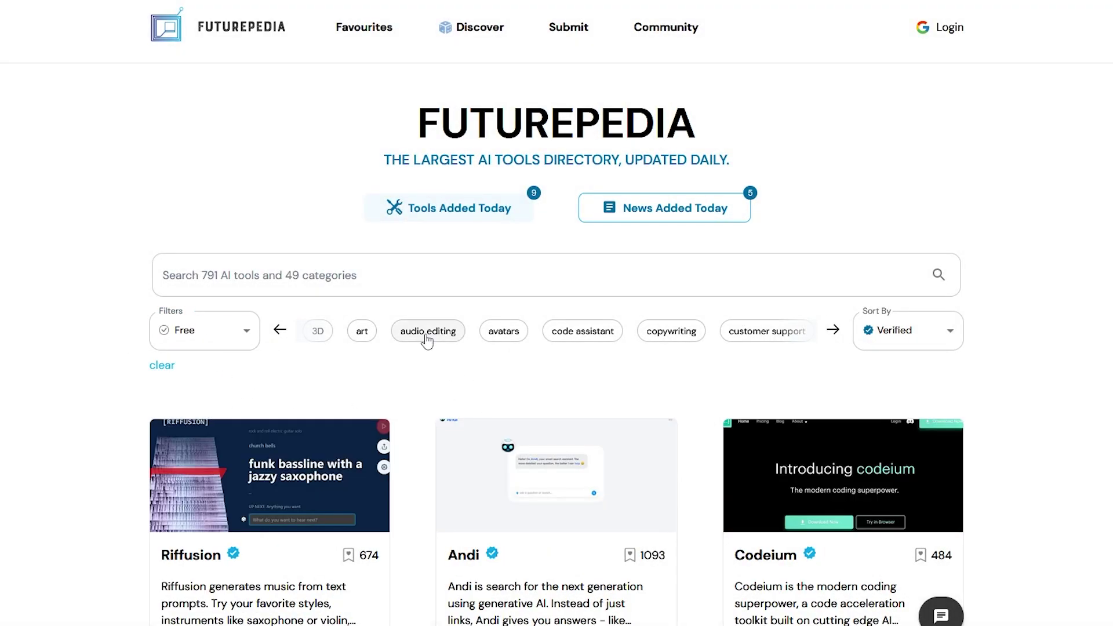
pyautogui.click(427, 334)
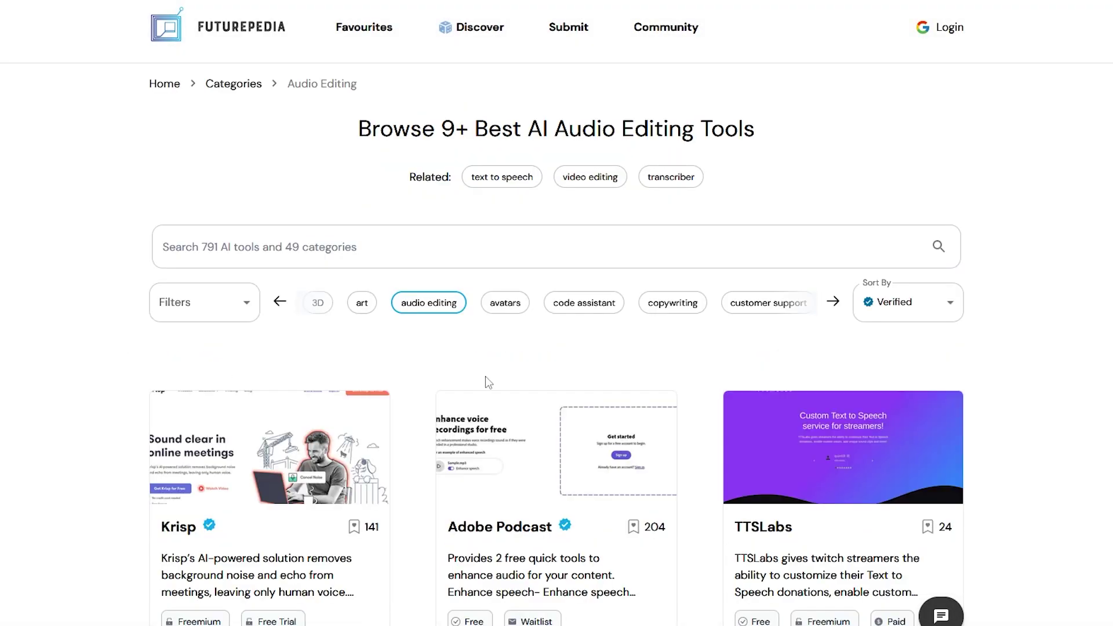
pyautogui.click(935, 309)
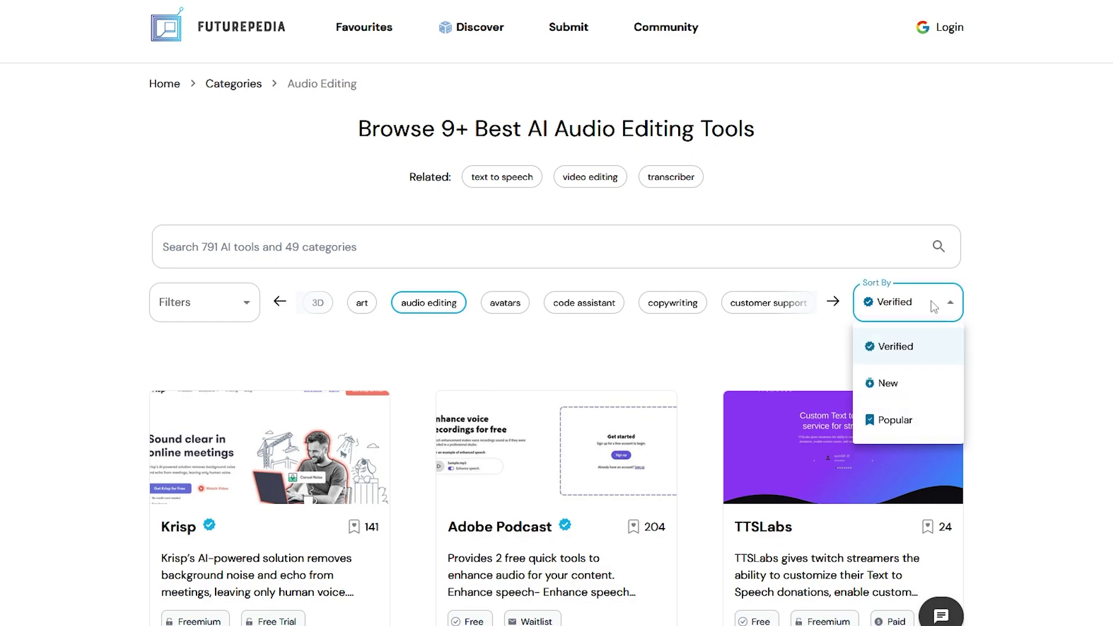
pyautogui.click(905, 421)
pyautogui.scroll(-3, 1024, 334)
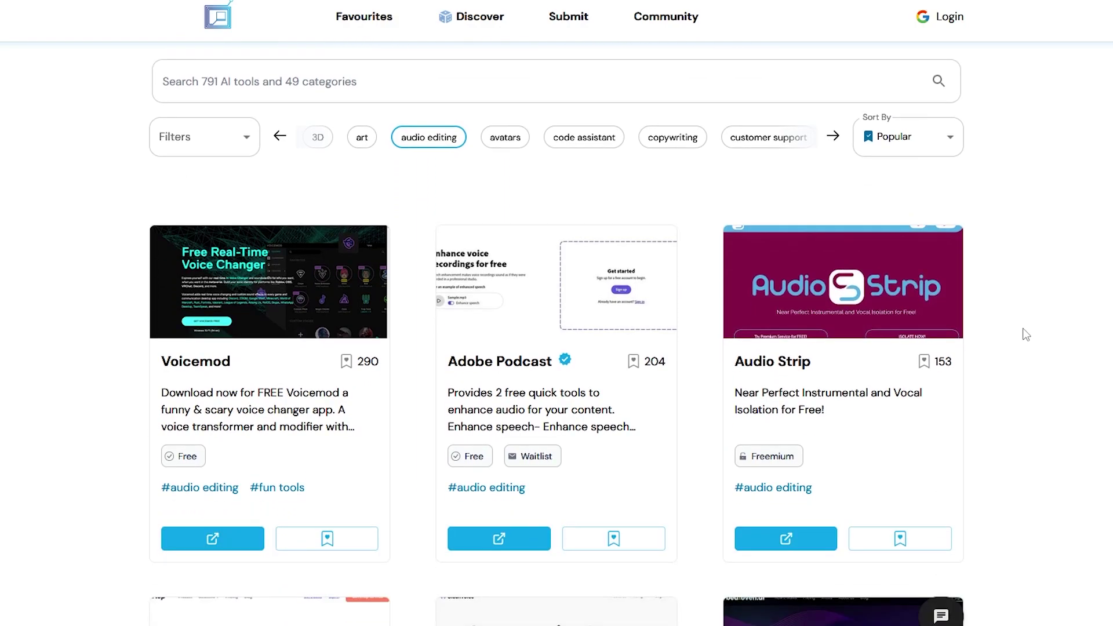
pyautogui.scroll(-2, 986, 334)
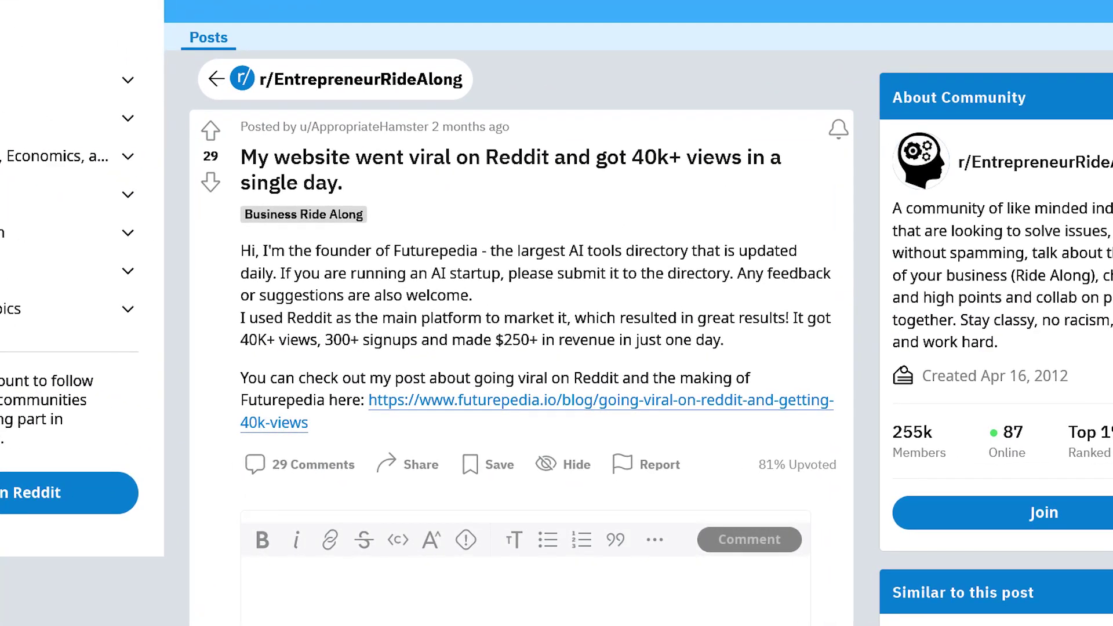